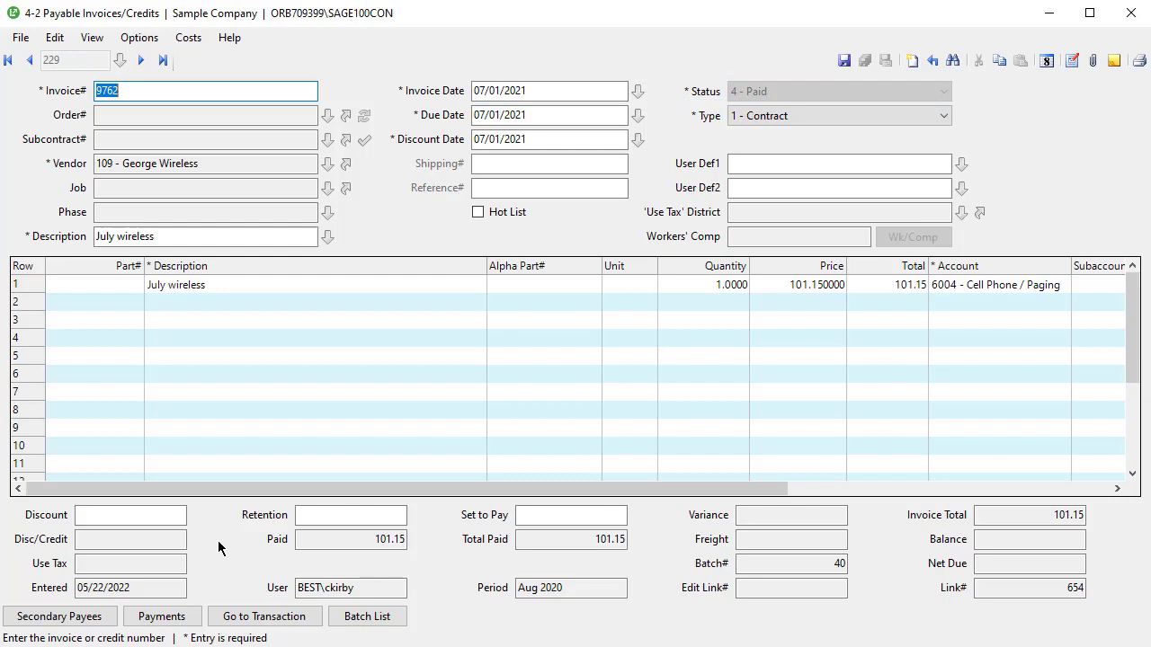
Step: List invoice 9762's payments, showing one check payment of 101.15 dated 07/15/2021
{"action": "left_click", "coordinate": [185, 616]}
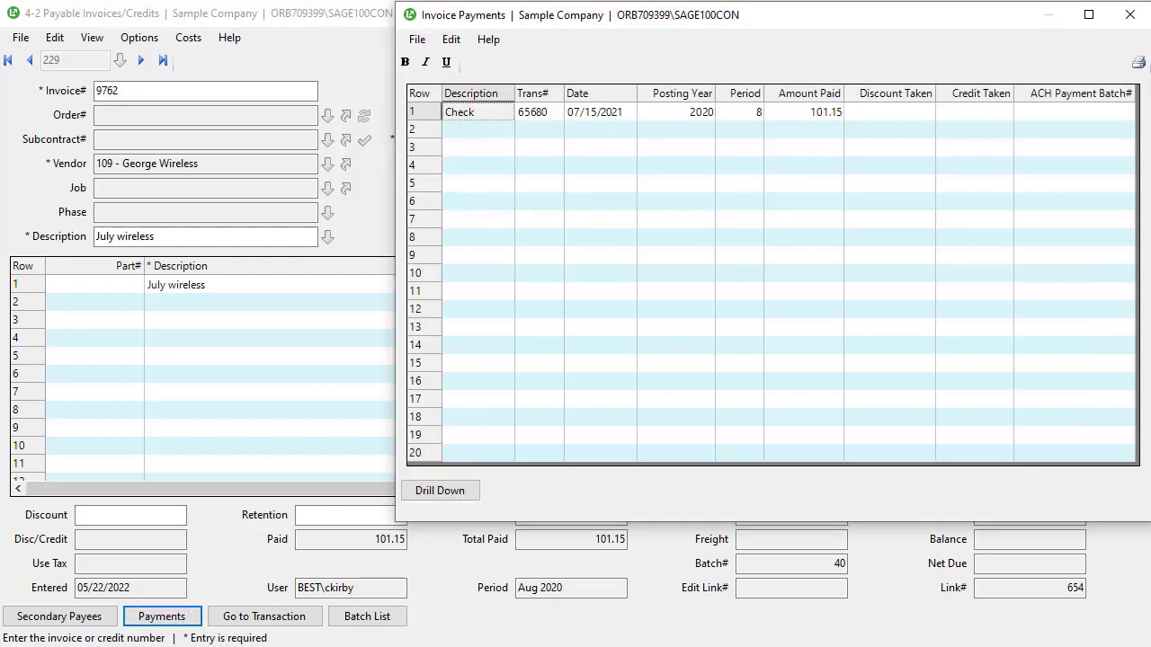
Step: Review check transaction 65680 (202.30 to payables and checking), then return to invoice 9762's line 1 price
{"action": "double_click", "coordinate": [477, 112]}
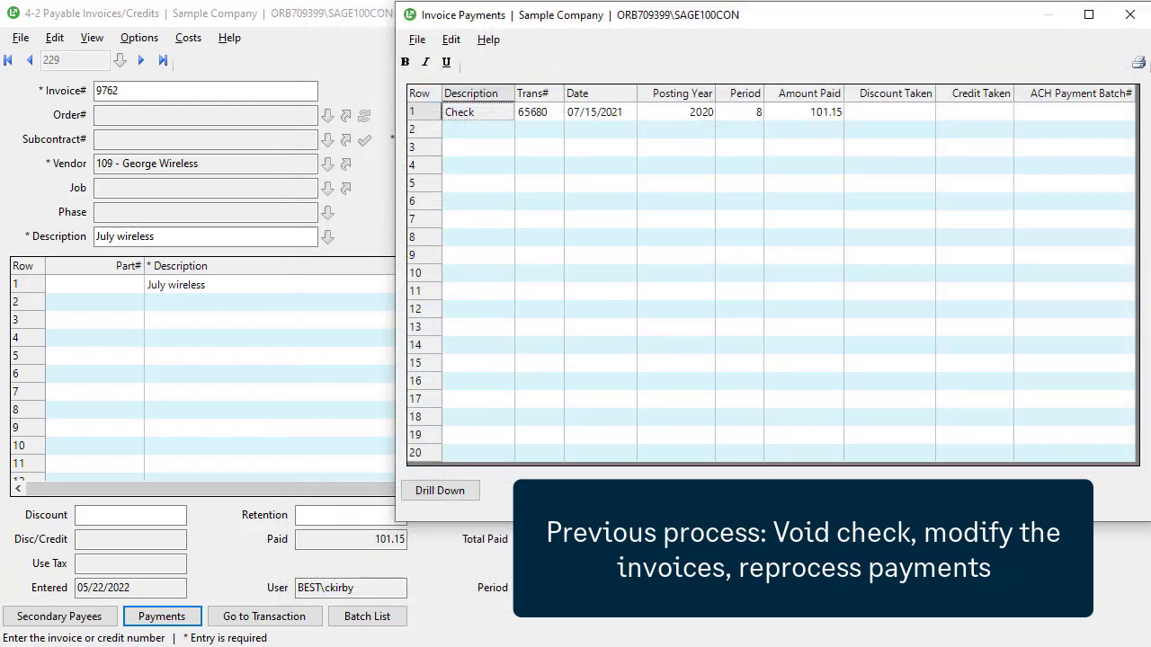
{"action": "key", "text": "Escape"}
{"action": "left_click", "coordinate": [797, 285]}
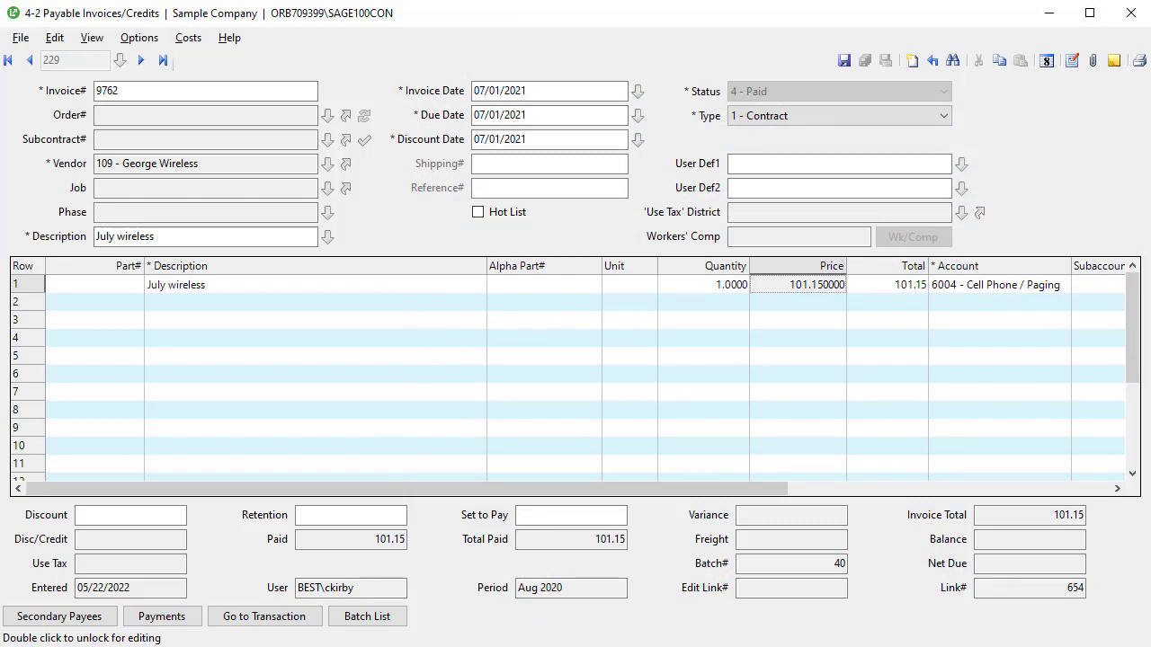
Step: Unlock posted invoice 9762's line 1 price for editing by accepting the posted-transaction warning
{"action": "double_click", "coordinate": [829, 288]}
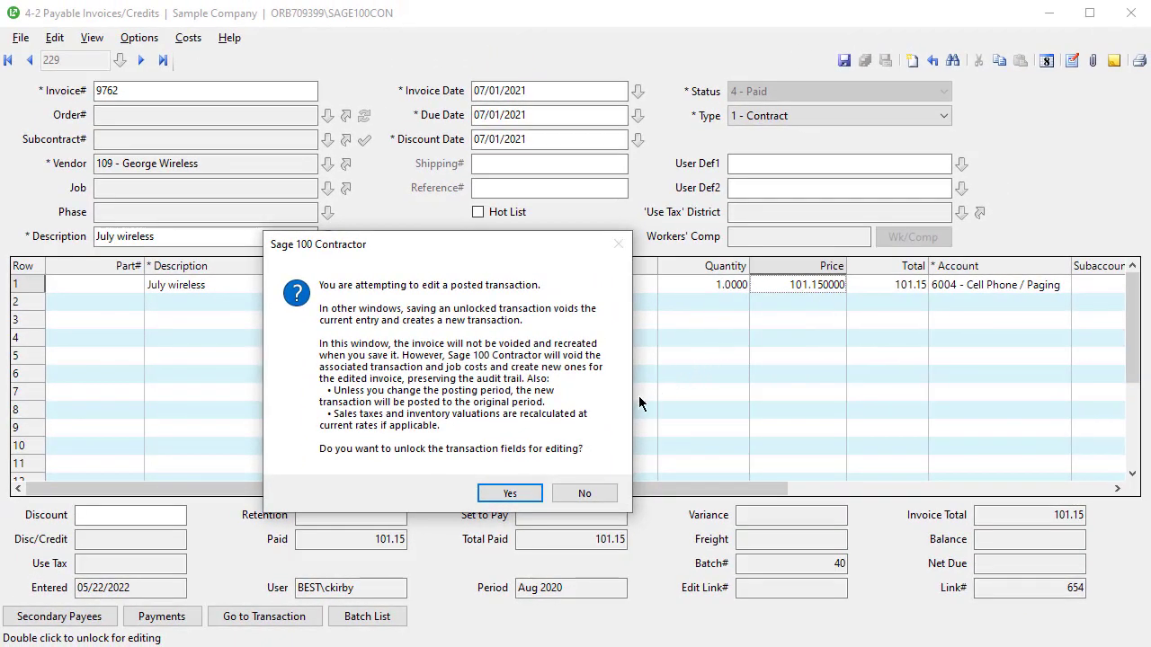
{"action": "left_click", "coordinate": [509, 494]}
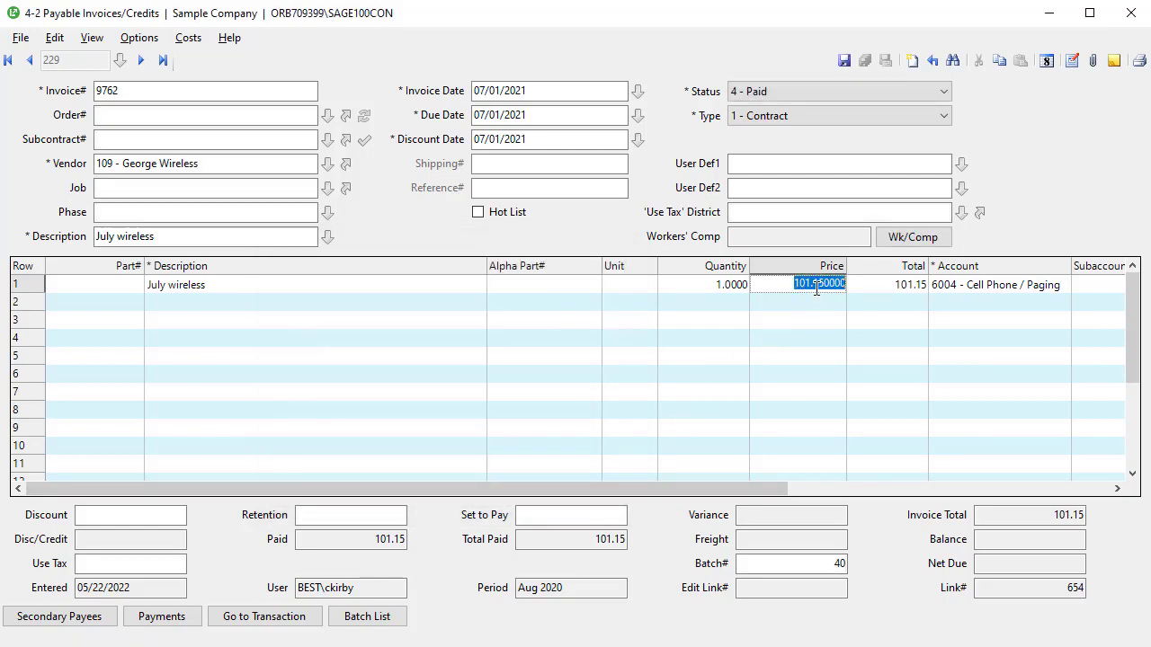
Step: Change line 1's price to 105, then to 85, giving a total of 85.00 and balance -16.15
{"action": "type", "text": "105."}
{"action": "key", "text": "Tab"}
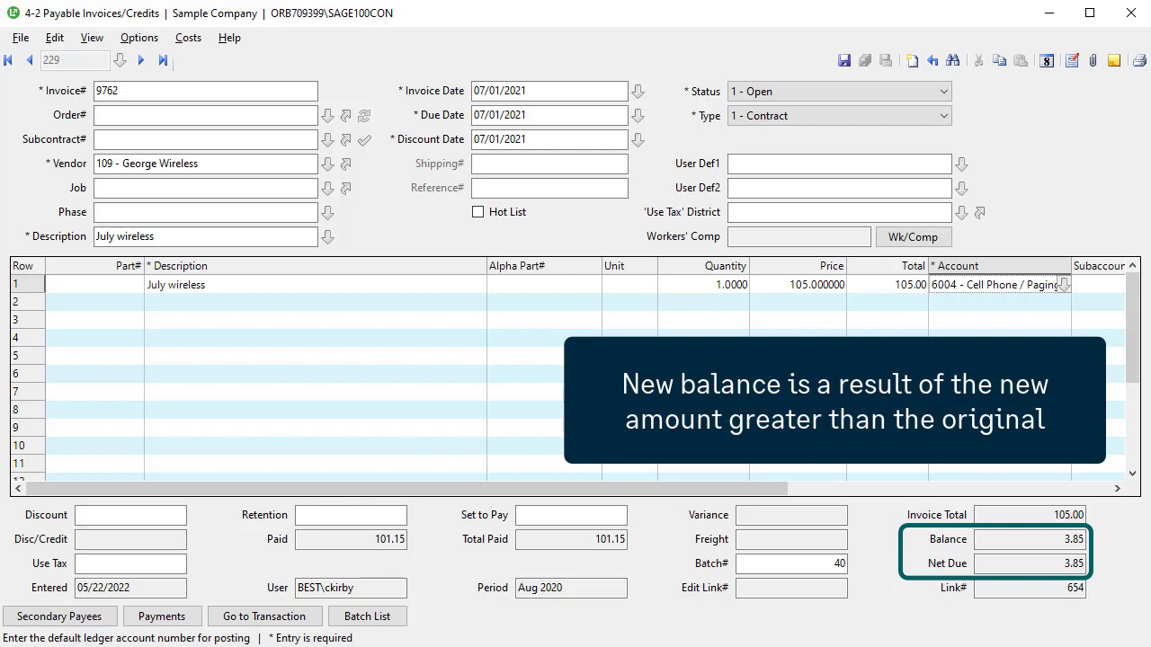
{"action": "left_click", "coordinate": [816, 288]}
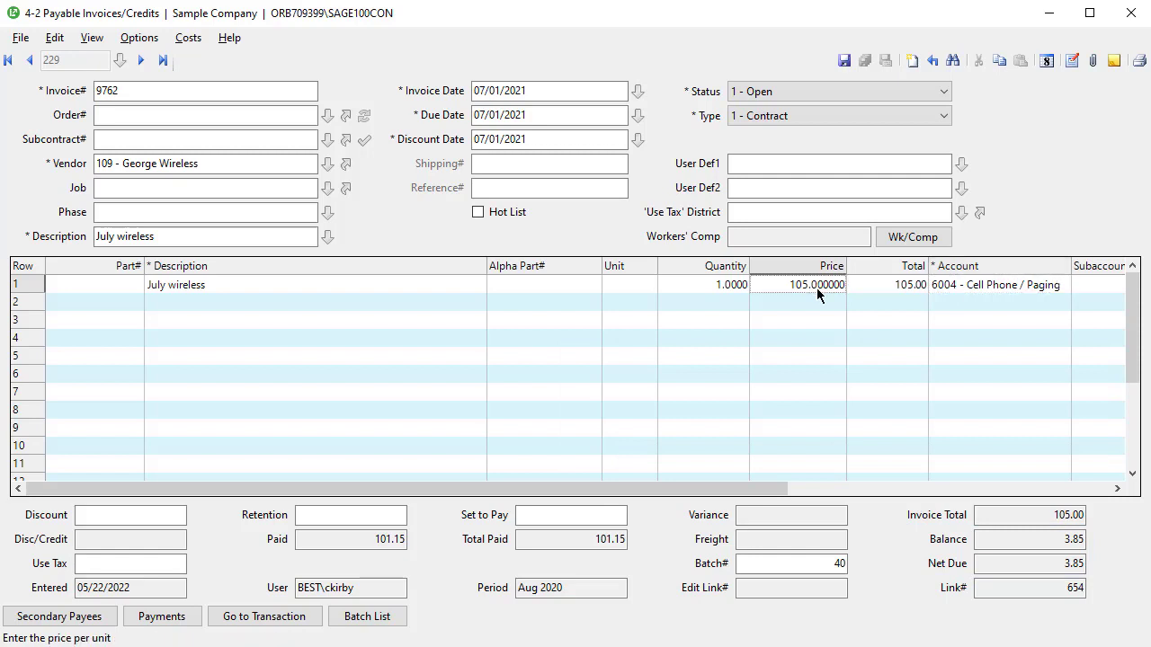
{"action": "type", "text": "85."}
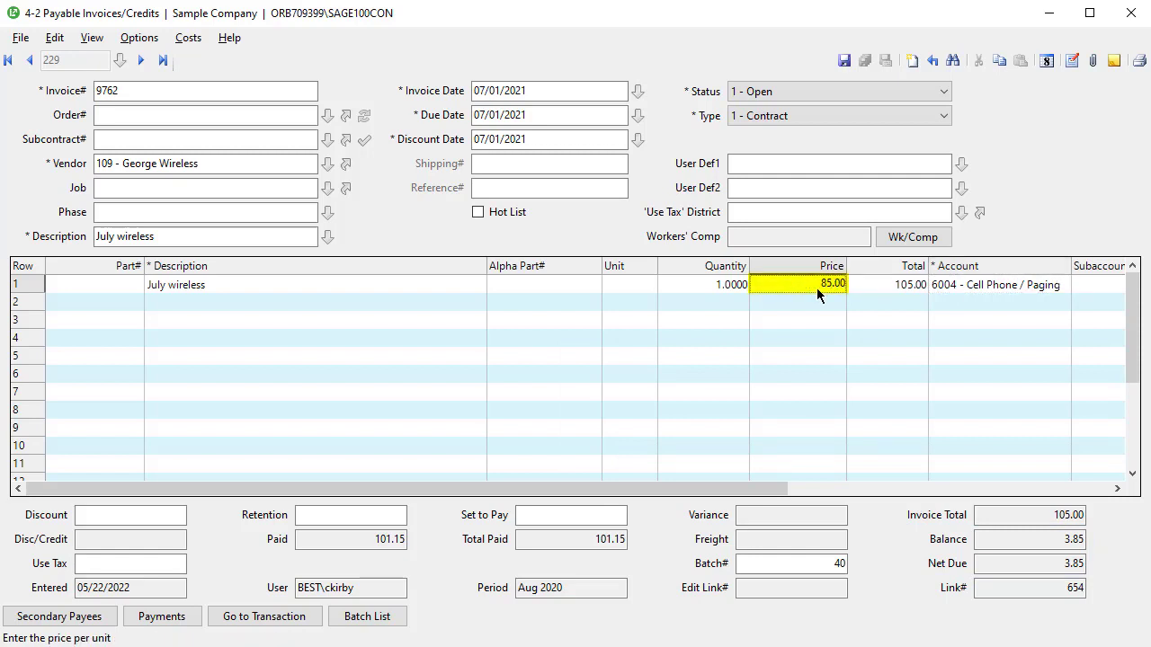
{"action": "key", "text": "Tab"}
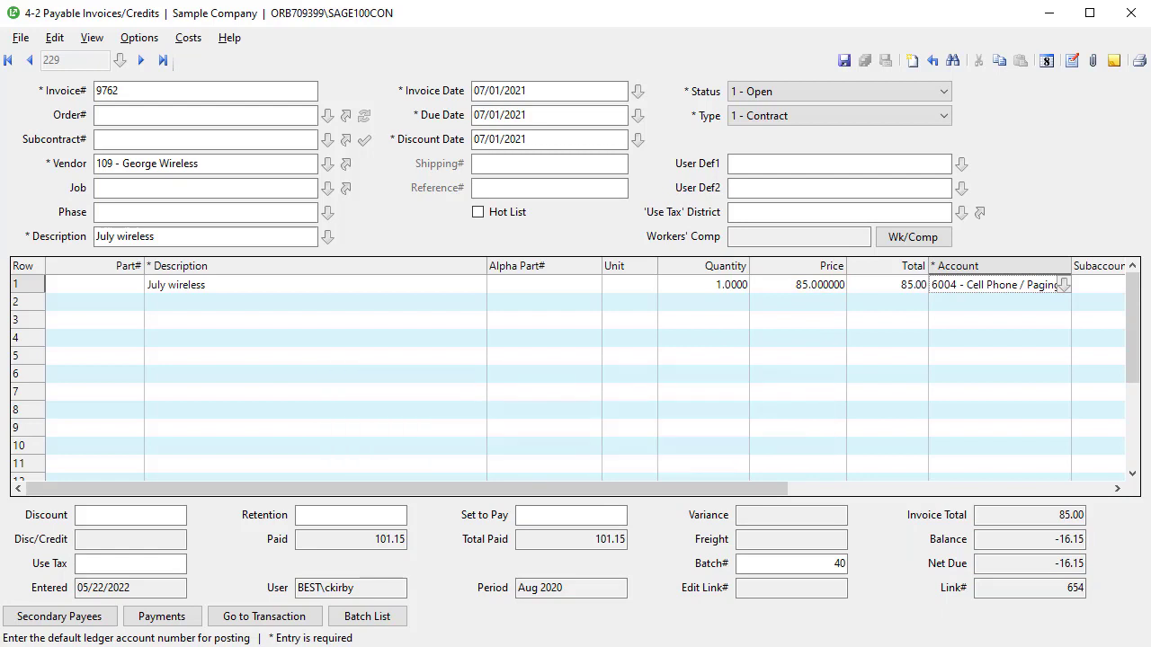
{"action": "left_click", "coordinate": [797, 284]}
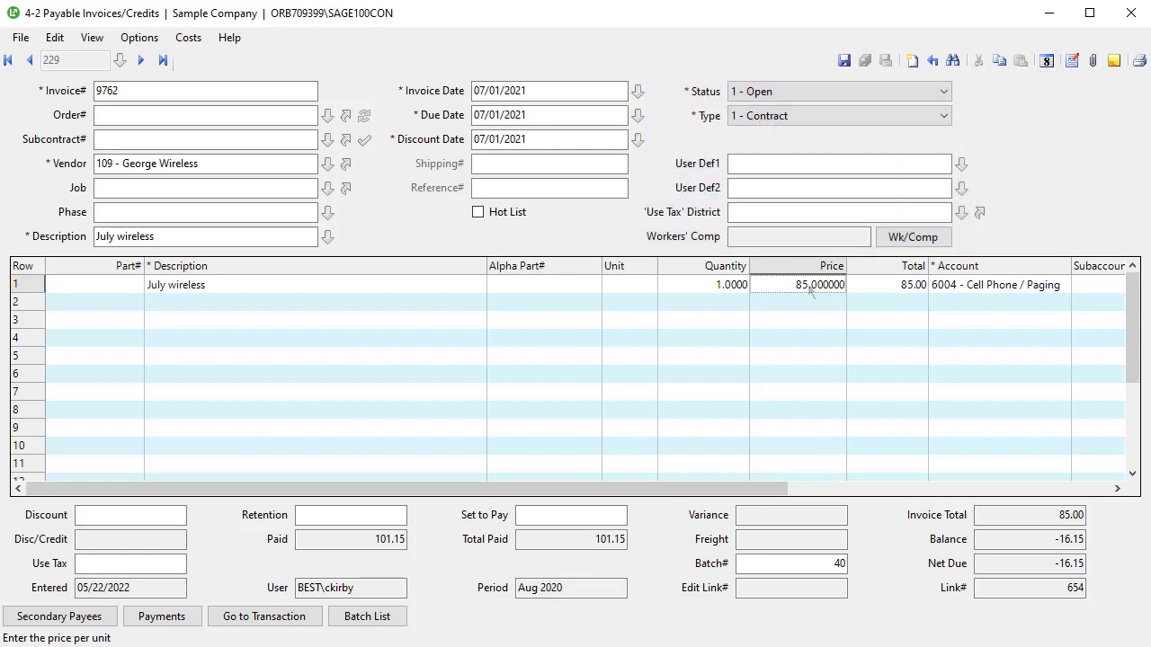
Step: Save and reload invoice 9762, then view its record history
{"action": "left_click", "coordinate": [843, 60]}
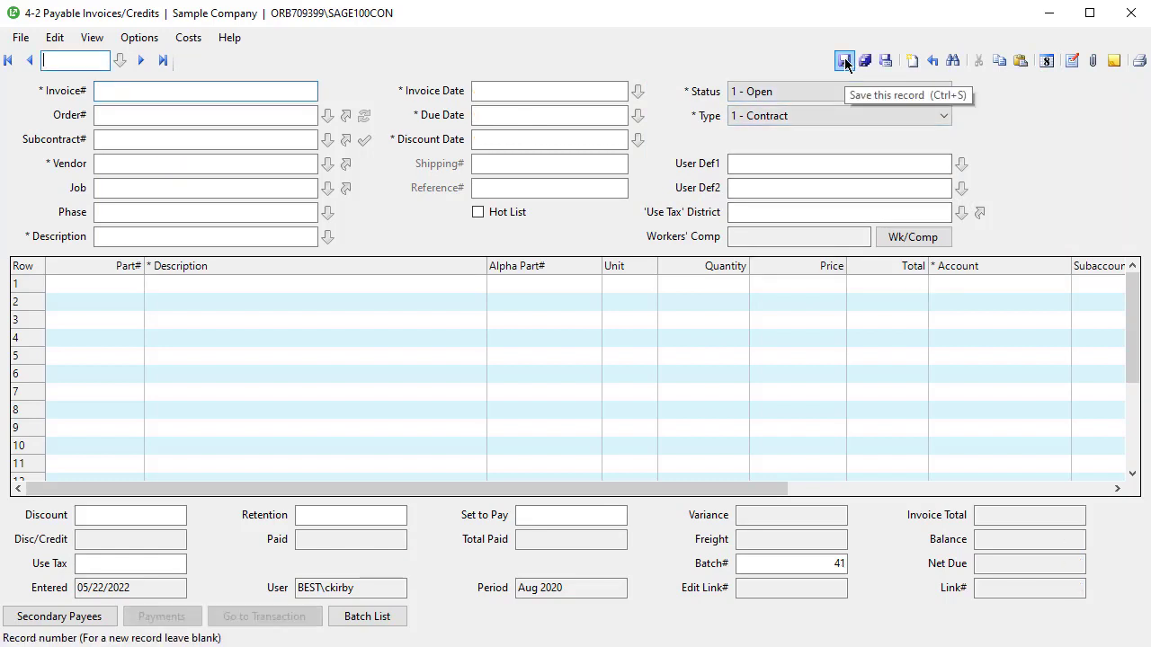
{"action": "left_click", "coordinate": [934, 69]}
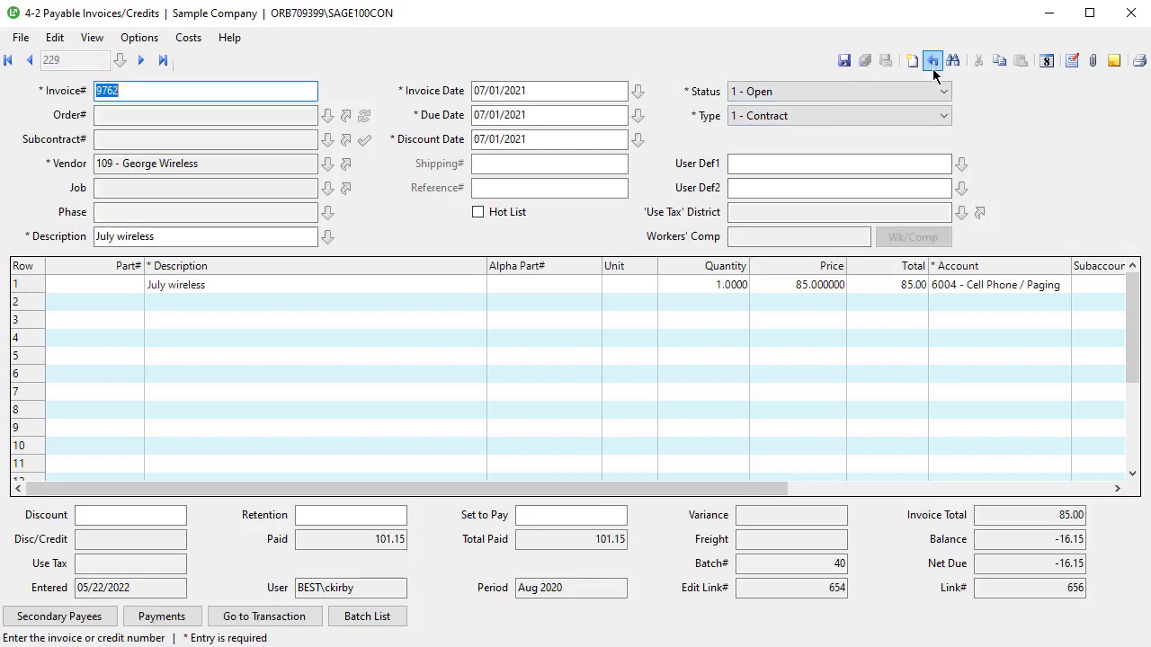
{"action": "left_click", "coordinate": [93, 40]}
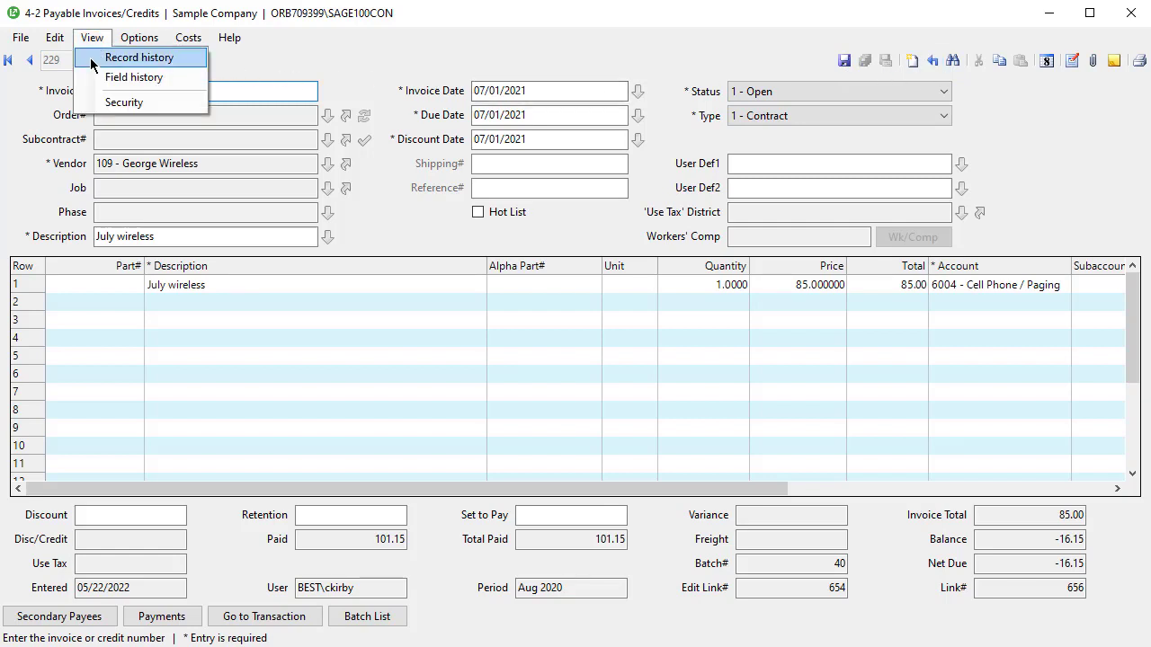
{"action": "left_click", "coordinate": [135, 58]}
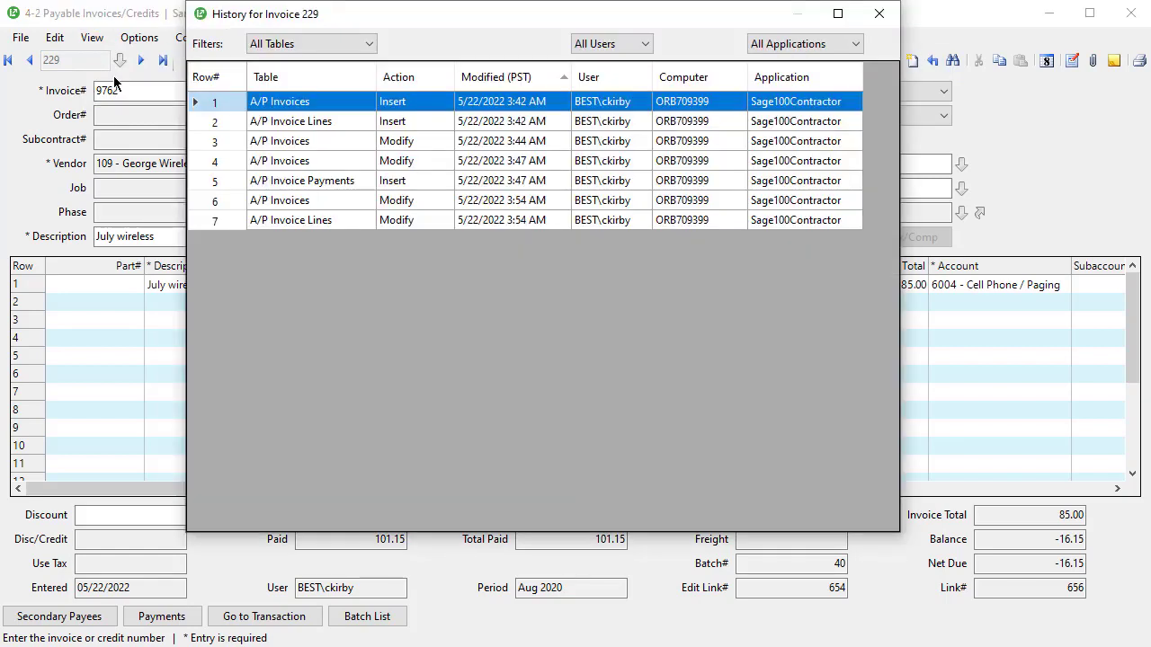
Step: Inspect the latest A/P Invoices modify entry showing the total dropping from 101.15 to 85.00
{"action": "left_click", "coordinate": [302, 201]}
{"action": "double_click", "coordinate": [302, 202]}
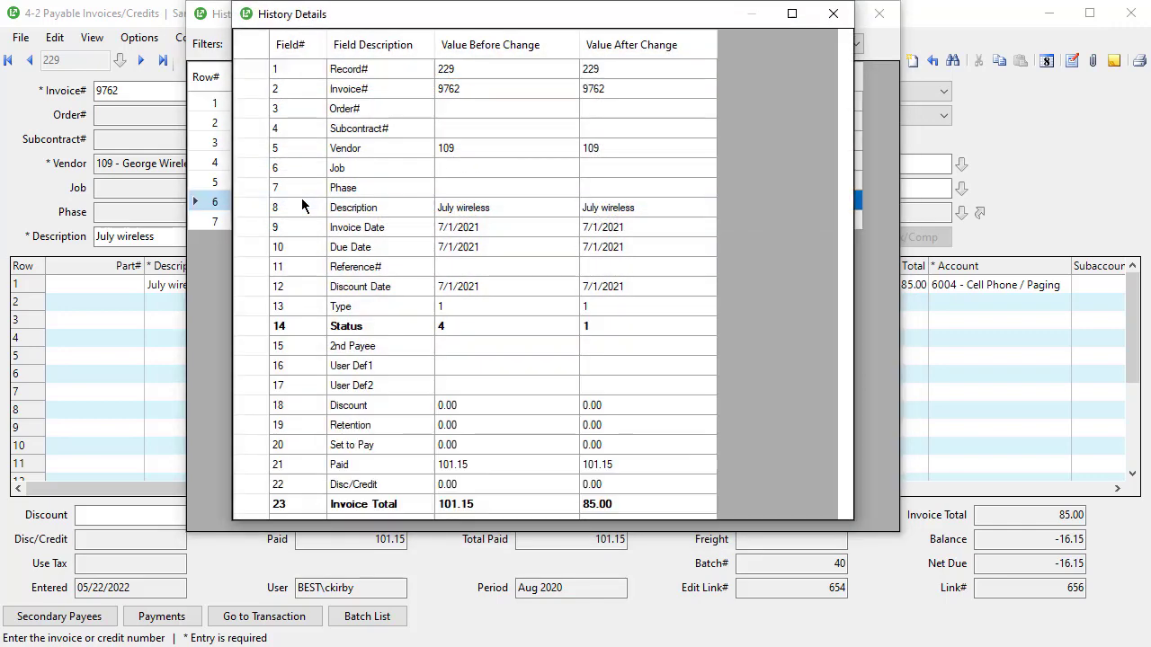
{"action": "left_click", "coordinate": [302, 207]}
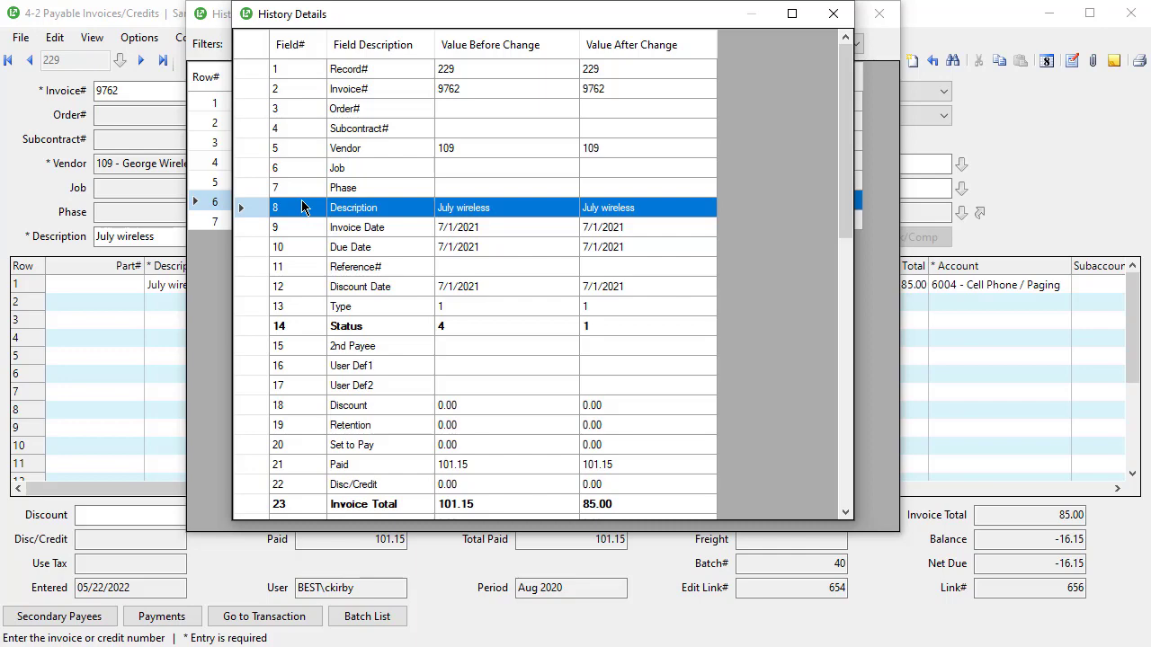
{"action": "scroll", "coordinate": [418, 347], "scroll_direction": "down", "scroll_amount": 2}
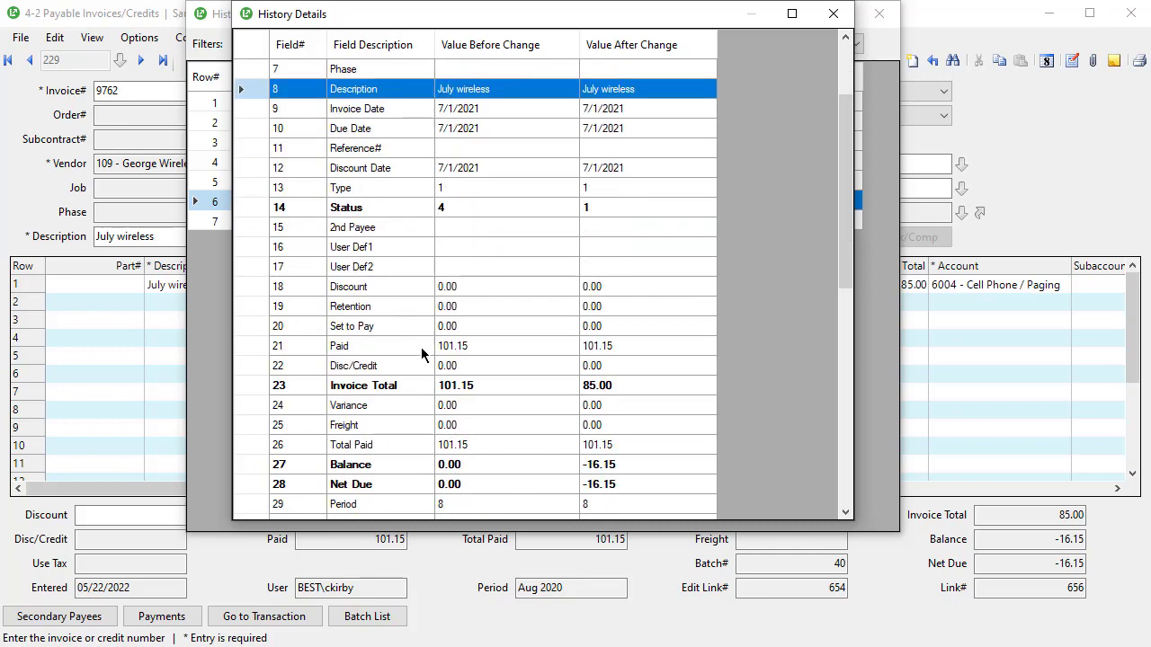
{"action": "scroll", "coordinate": [421, 356], "scroll_direction": "down", "scroll_amount": 2}
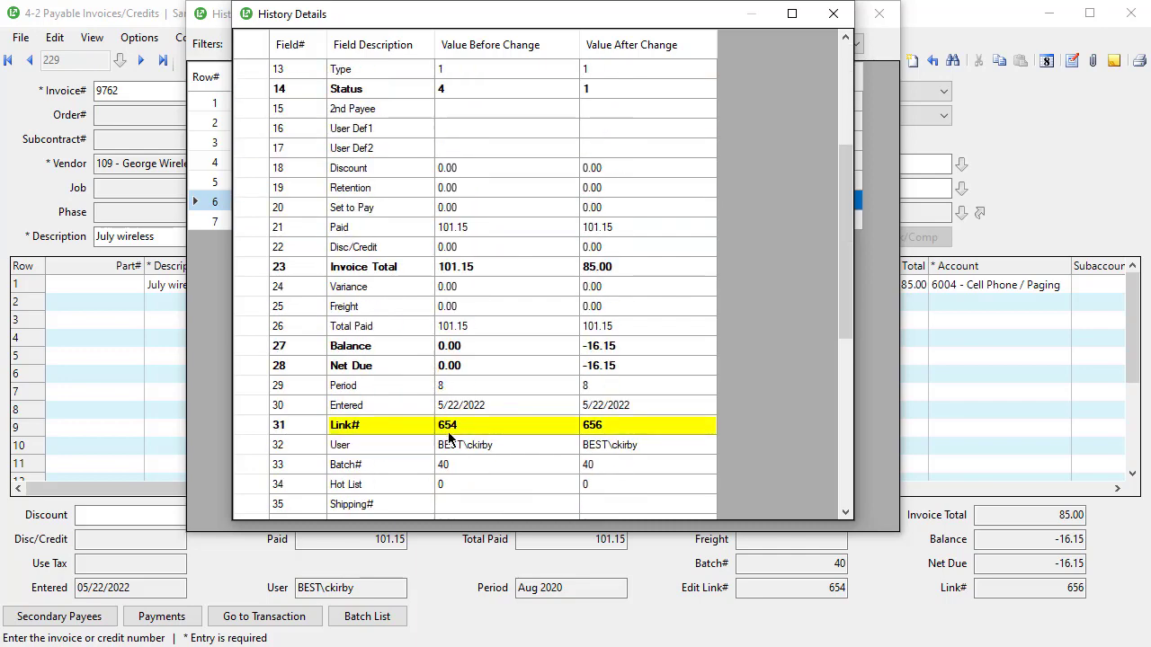
{"action": "key", "text": "Escape"}
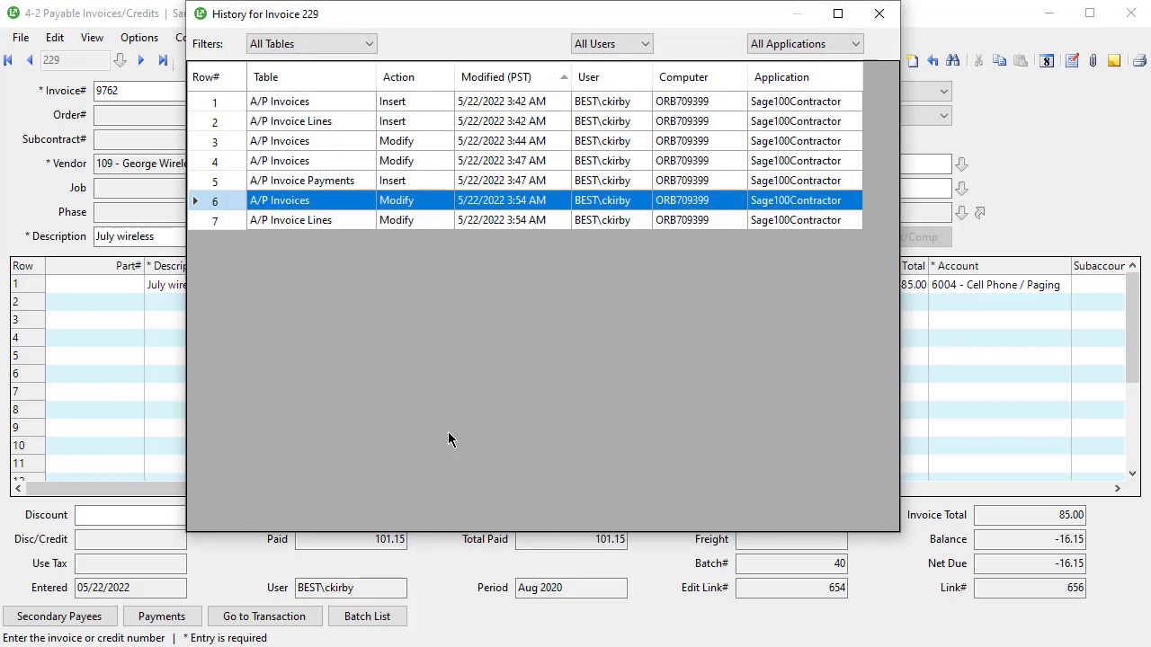
{"action": "key", "text": "Escape"}
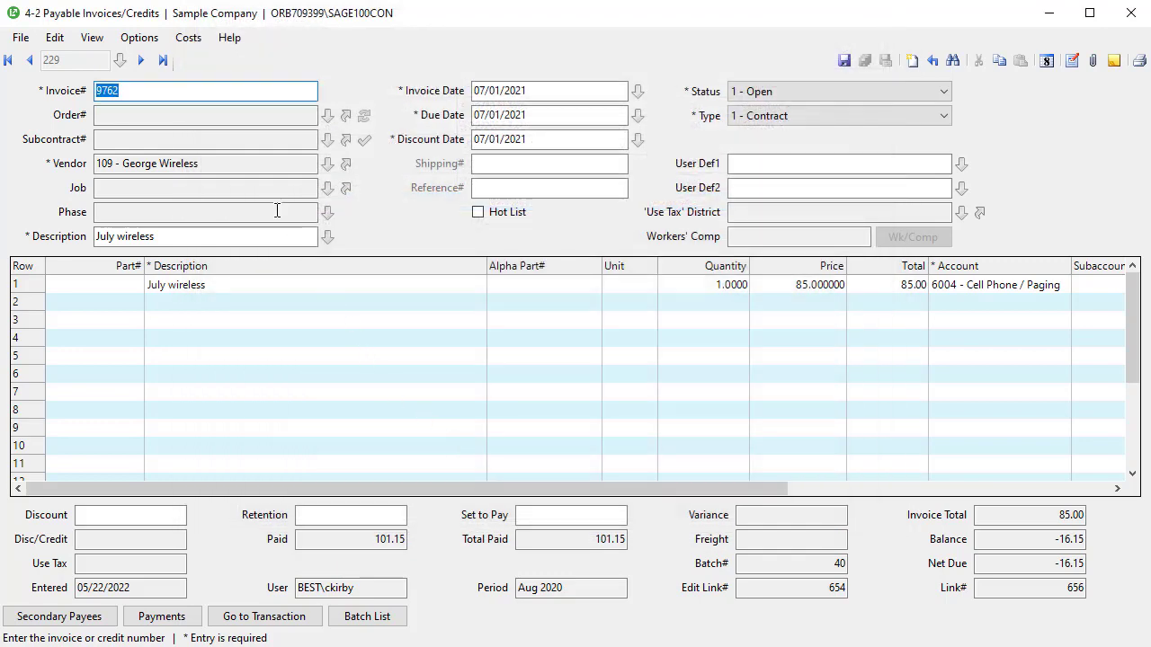
{"action": "left_click", "coordinate": [151, 44]}
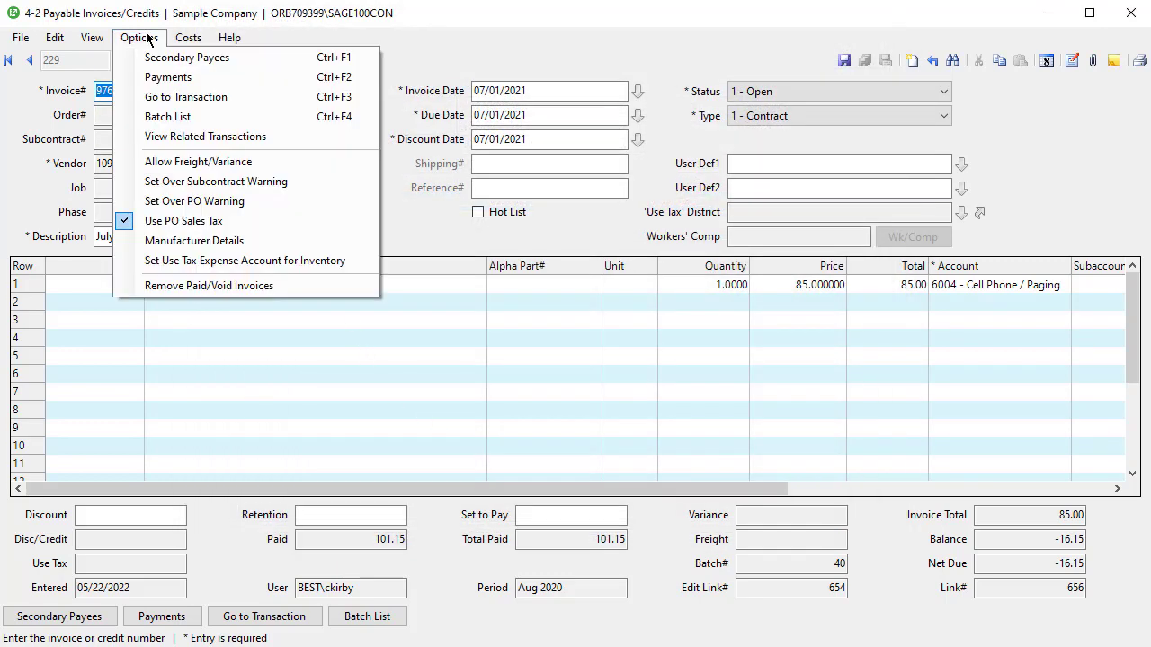
{"action": "left_click", "coordinate": [147, 140]}
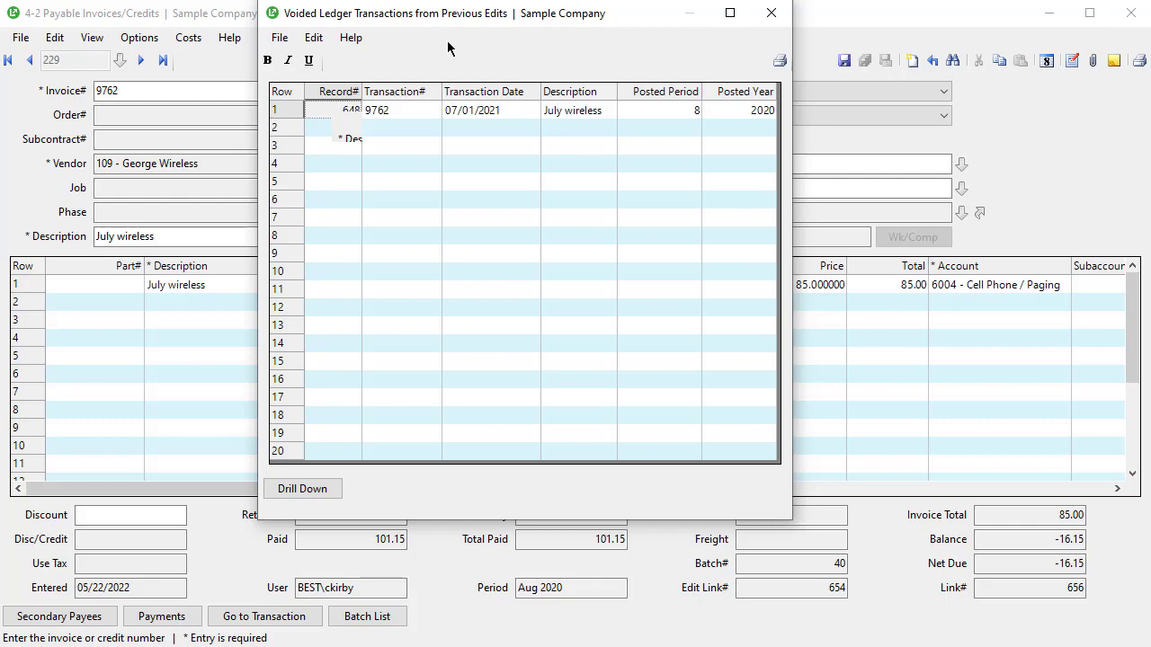
{"action": "double_click", "coordinate": [333, 113]}
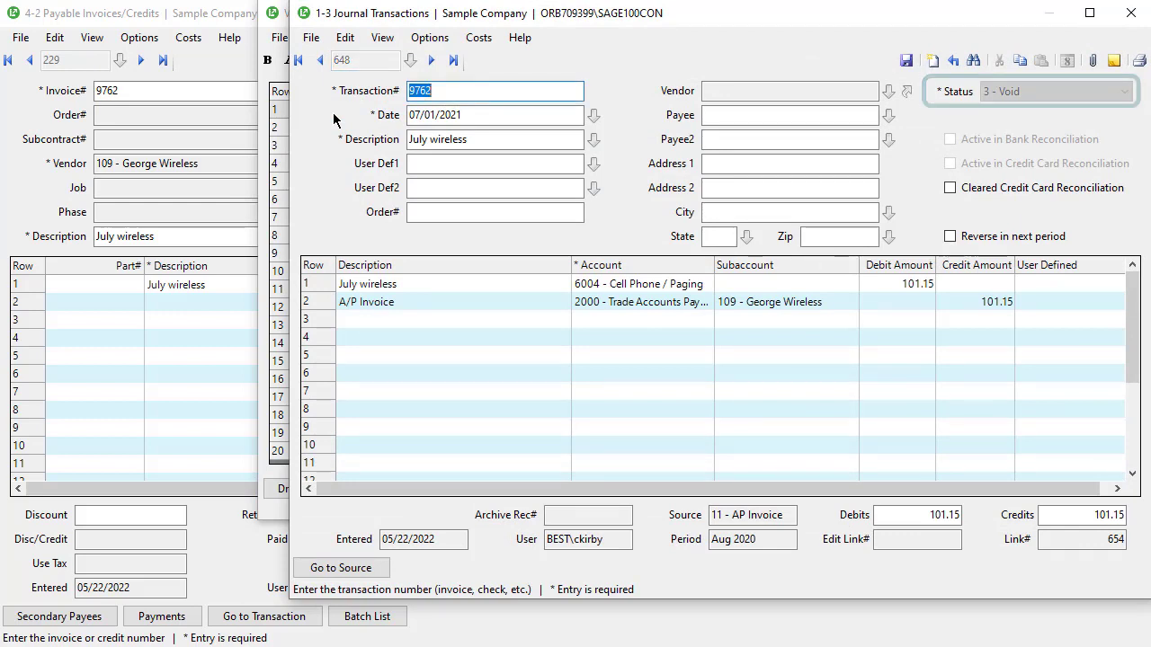
{"action": "key", "text": "Escape"}
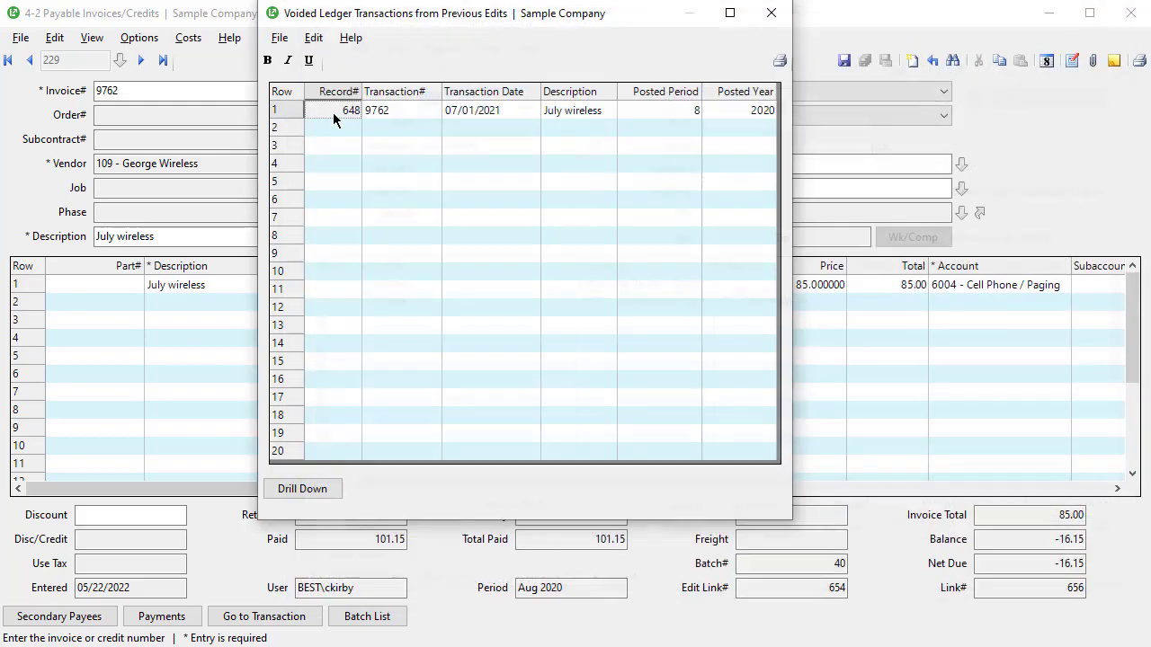
{"action": "key", "text": "Escape"}
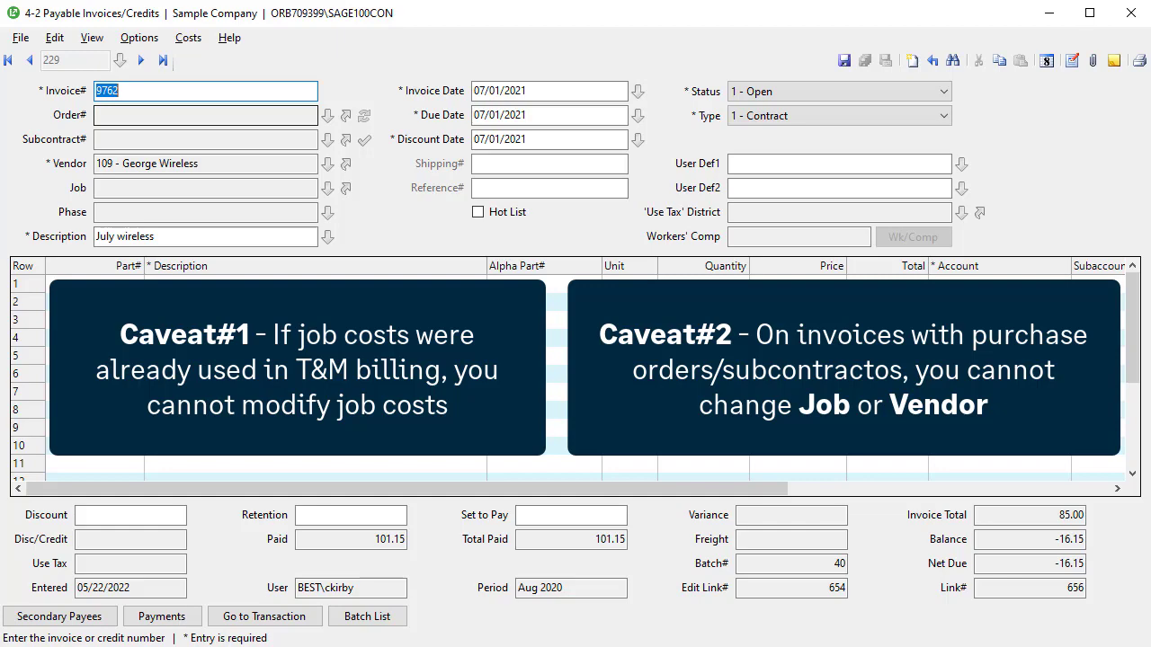
Step: Close the 4-2 Payable Invoices/Credits window to return to the main menu
{"action": "key", "text": "Escape"}
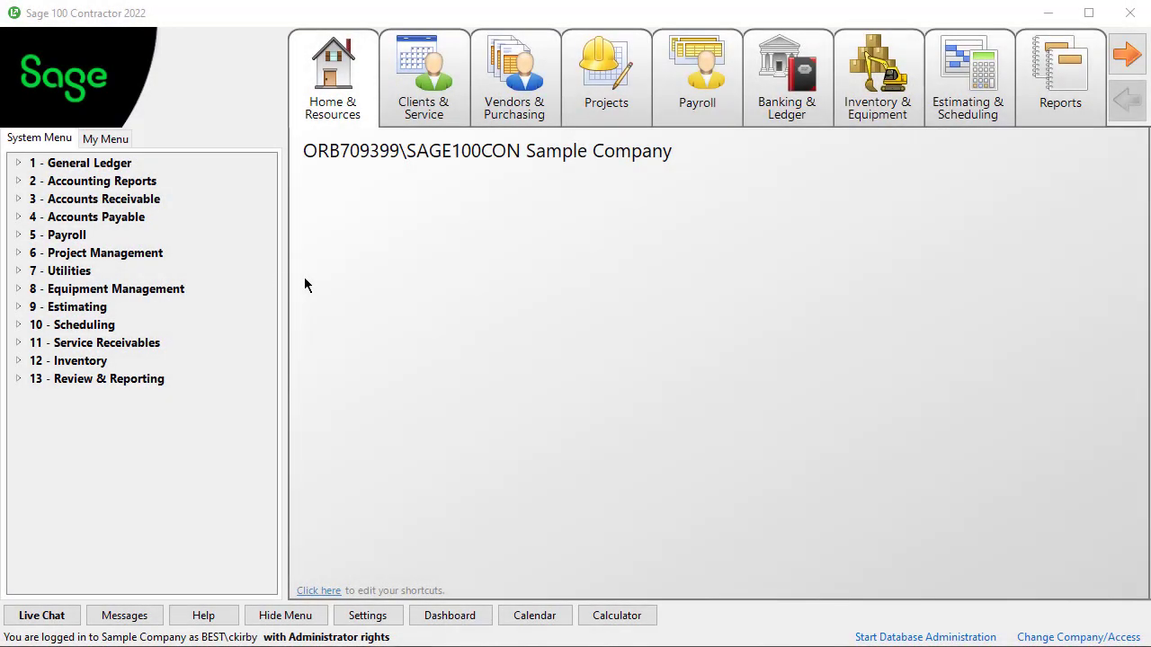
Step: Open the 7-7 User Activity Report from Utilities and choose the user to report on
{"action": "left_click", "coordinate": [16, 270]}
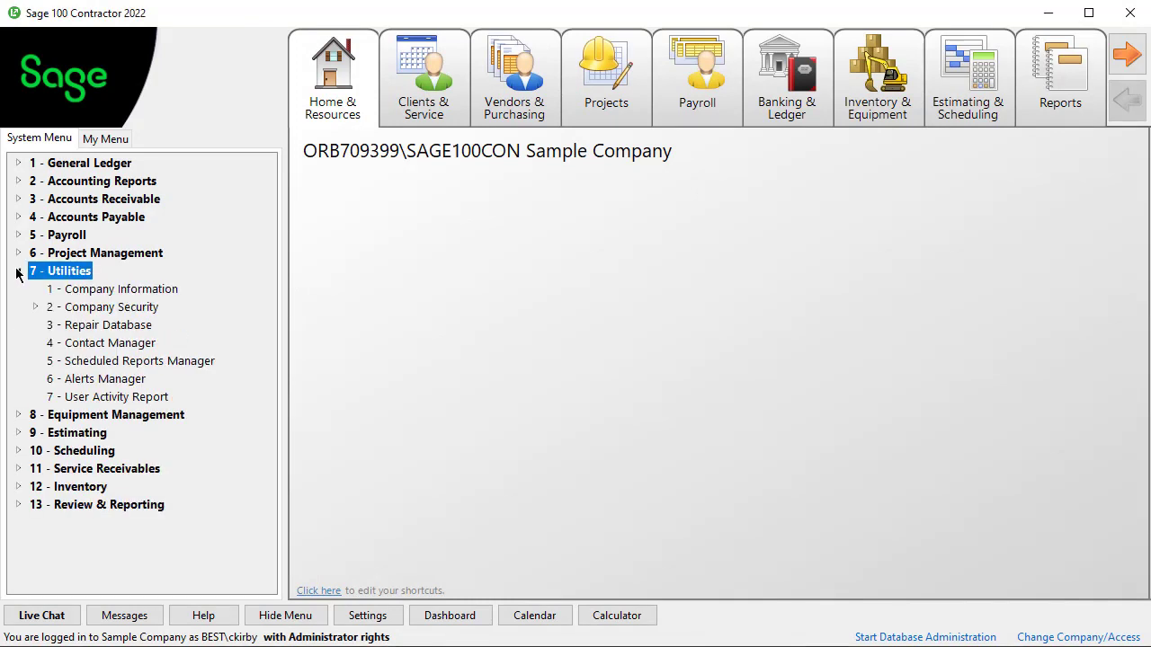
{"action": "left_click", "coordinate": [55, 399]}
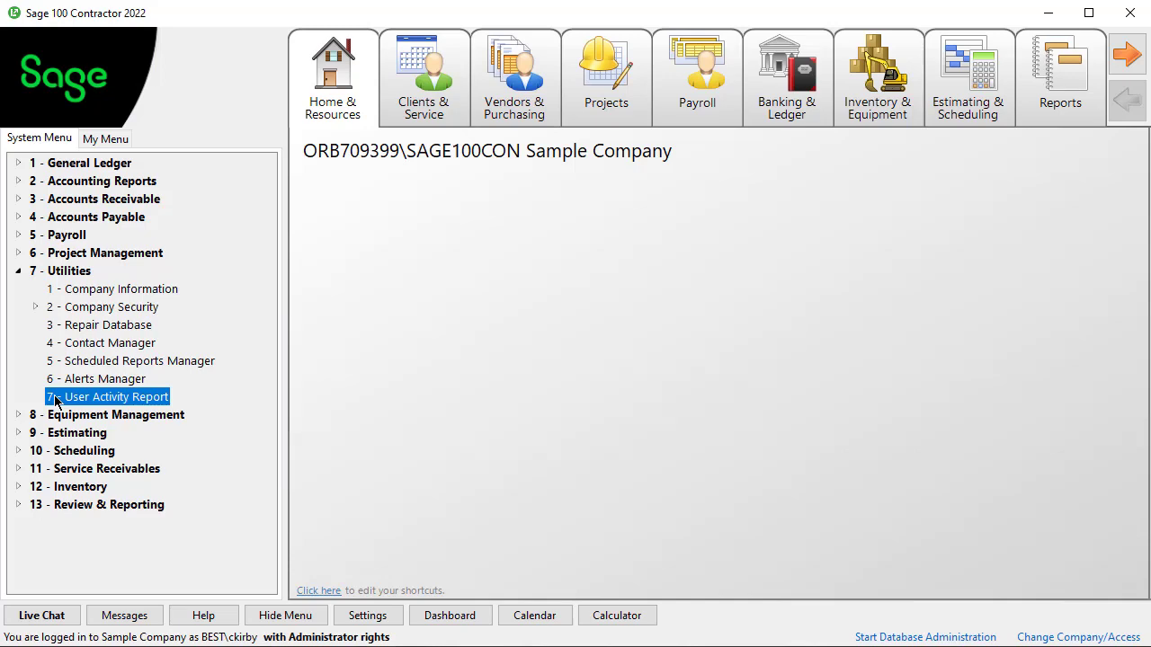
{"action": "double_click", "coordinate": [56, 399]}
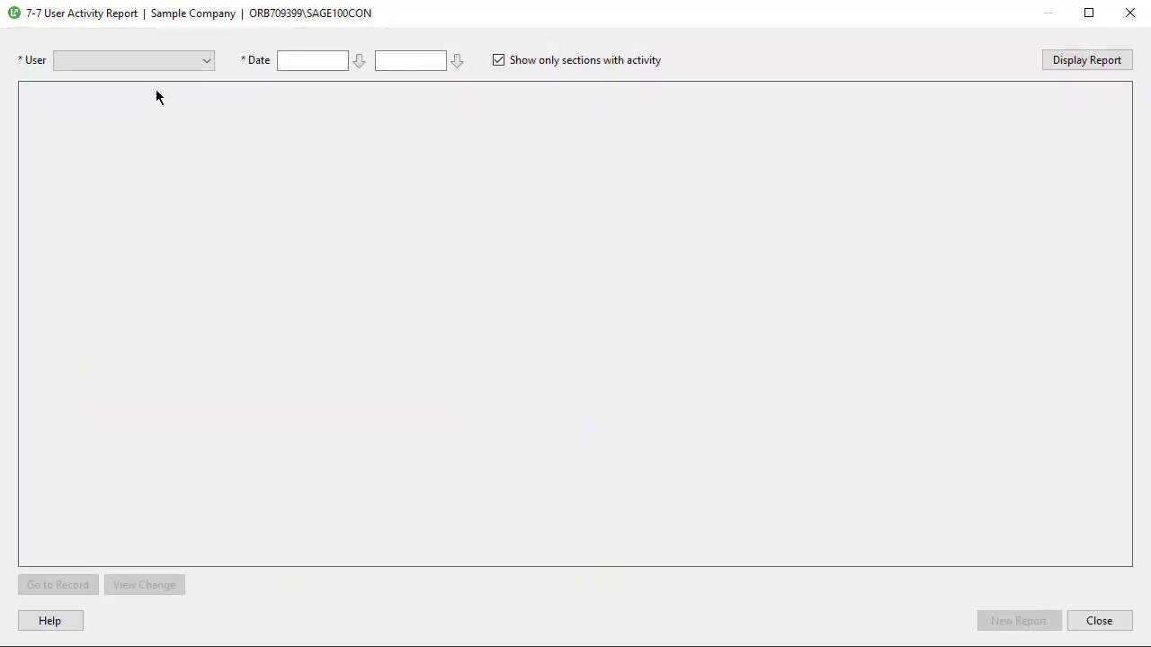
{"action": "left_click", "coordinate": [163, 60]}
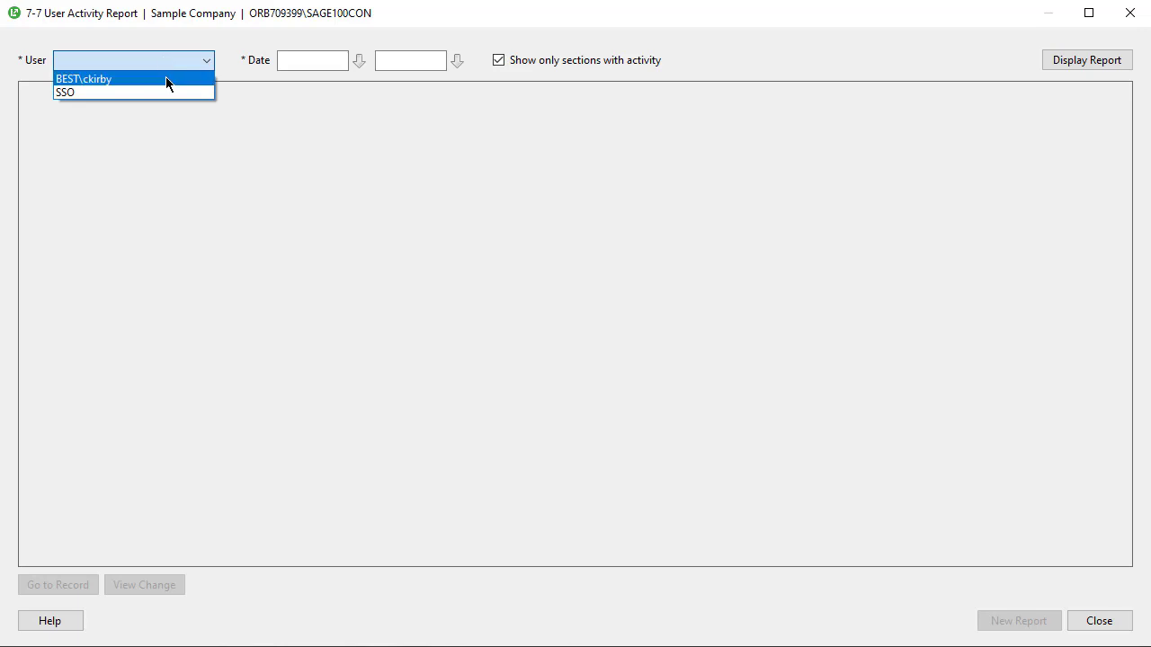
{"action": "left_click", "coordinate": [166, 79]}
Step: Set the report dates to 05/01/2021 through 05/31/2022 and display the report
{"action": "left_click", "coordinate": [290, 61]}
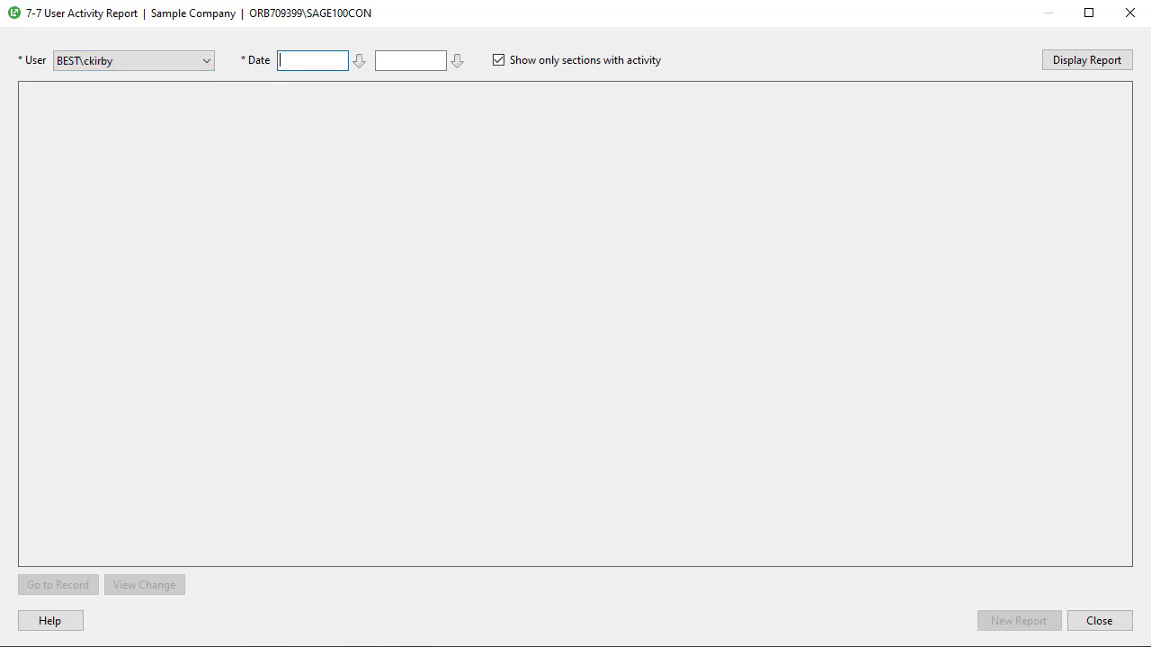
{"action": "type", "text": "05012021"}
{"action": "key", "text": "Tab"}
{"action": "type", "text": "05312022"}
{"action": "key", "text": "Tab"}
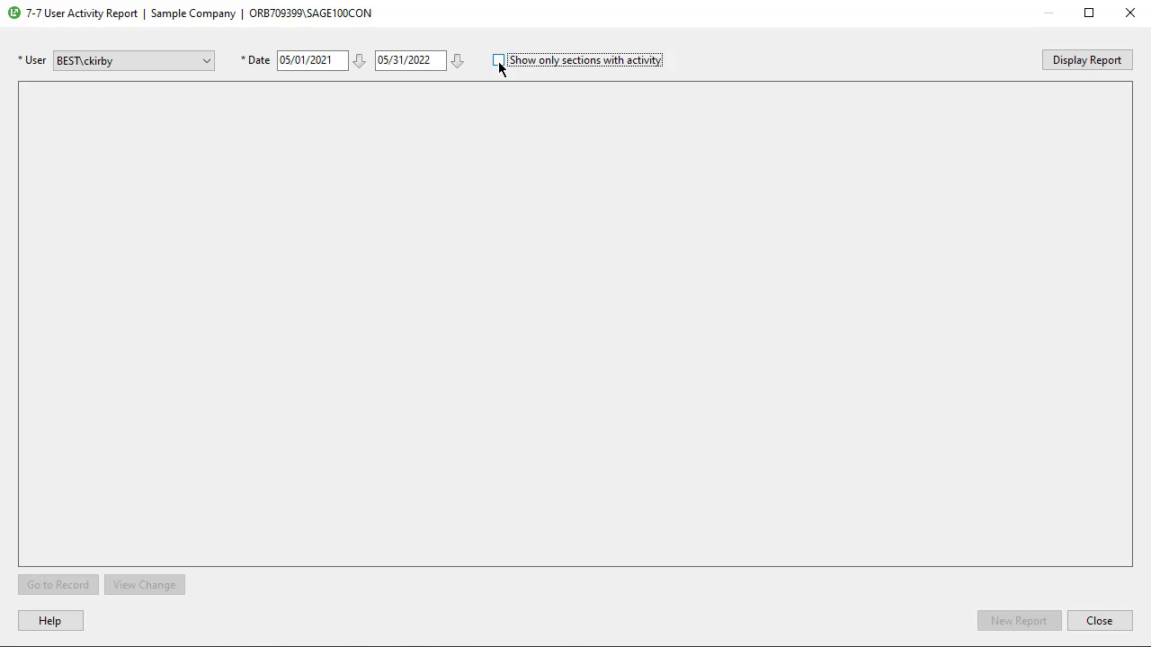
{"action": "left_click", "coordinate": [1072, 63]}
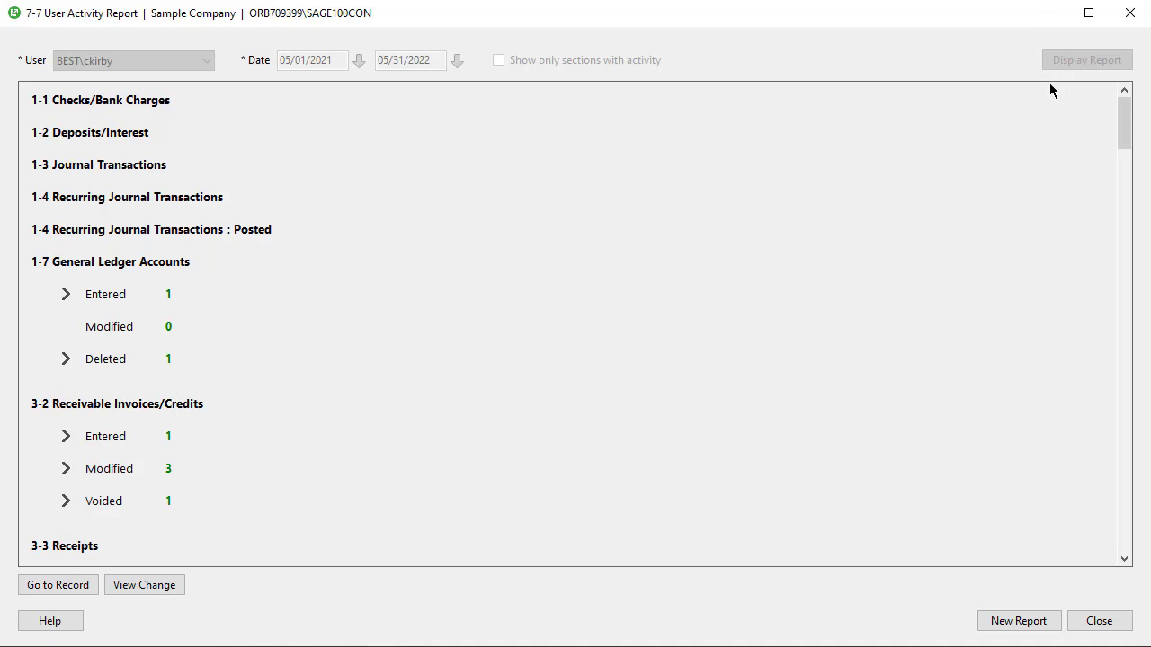
{"action": "left_click", "coordinate": [65, 471]}
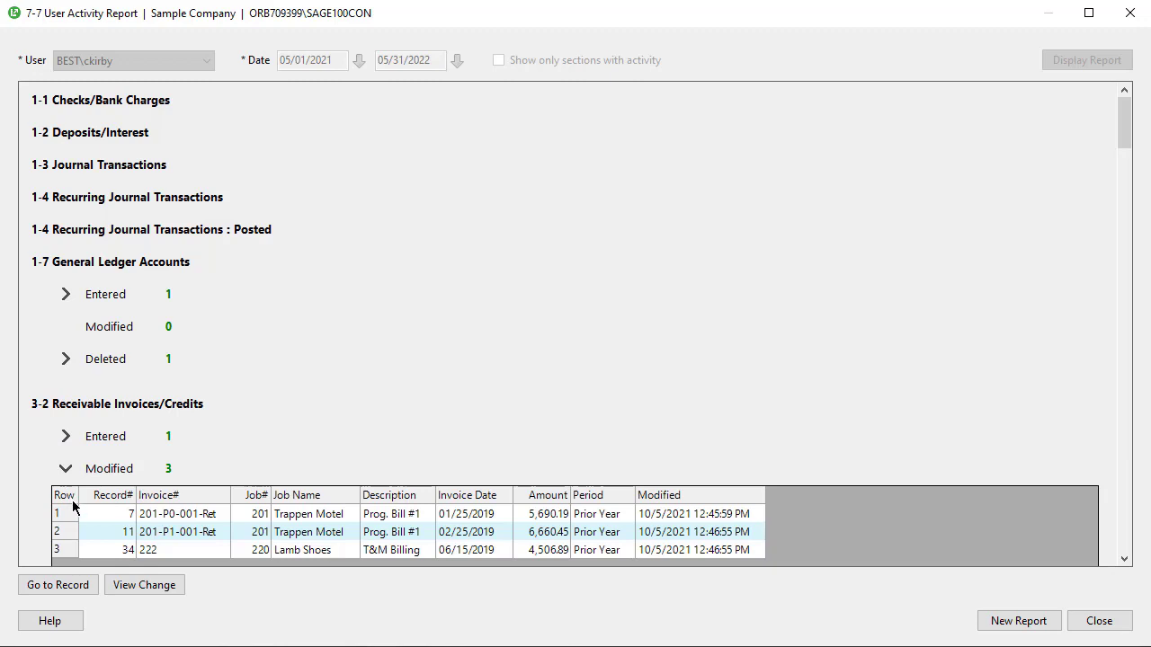
{"action": "left_click", "coordinate": [98, 549]}
{"action": "double_click", "coordinate": [97, 549]}
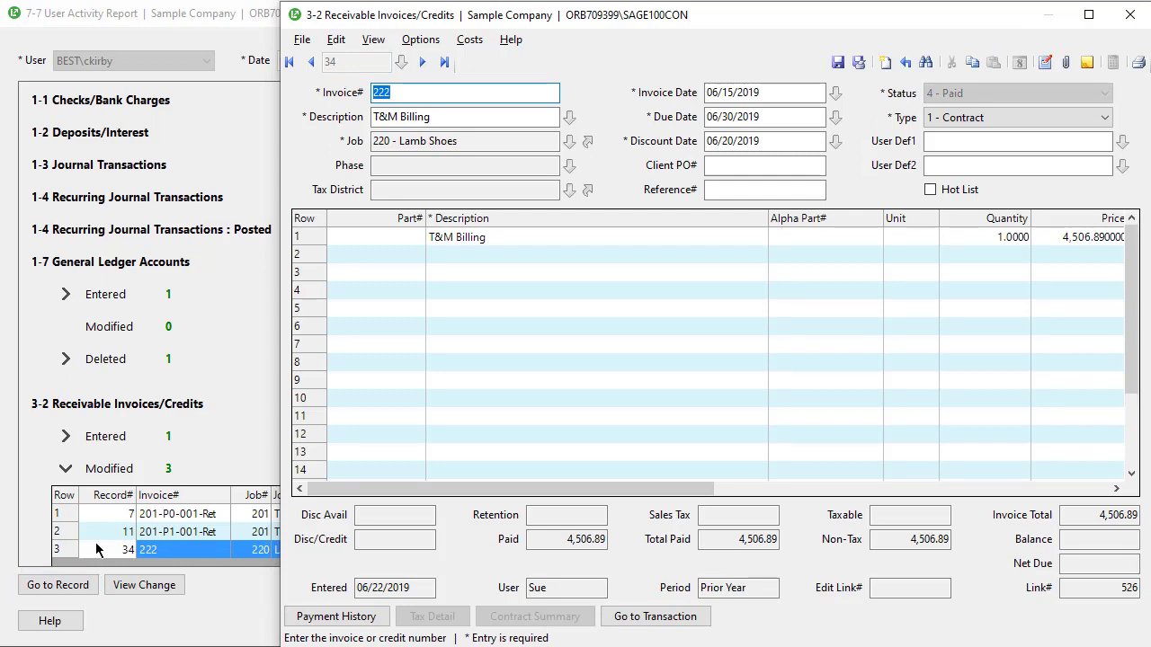
{"action": "key", "text": "Escape"}
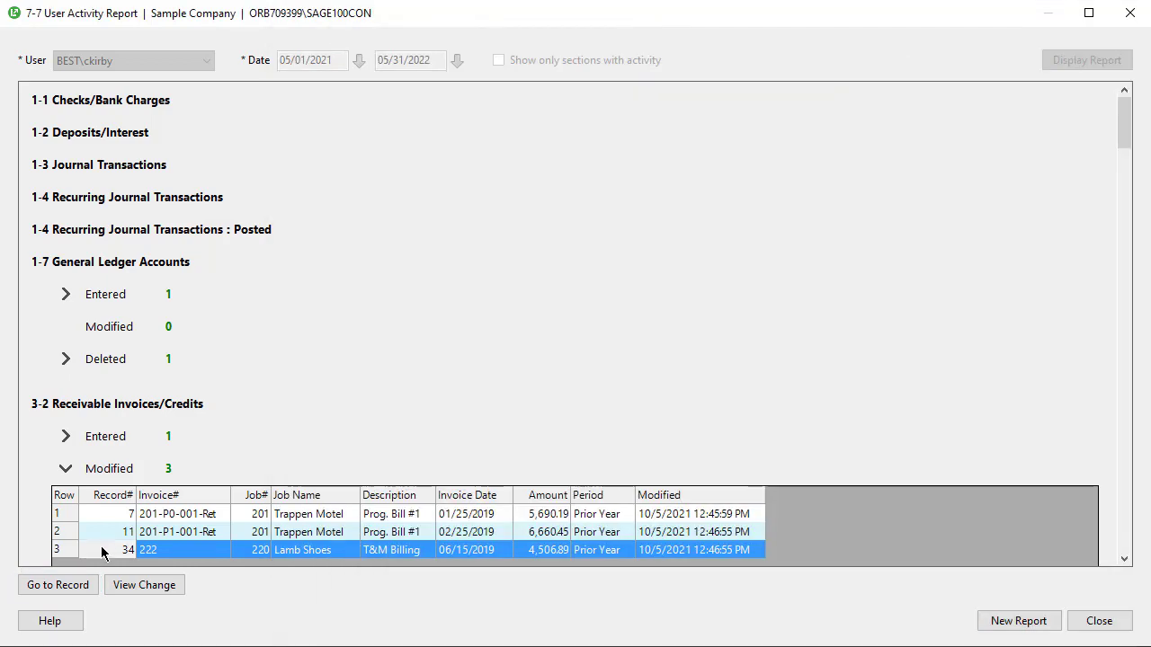
{"action": "left_click", "coordinate": [139, 586]}
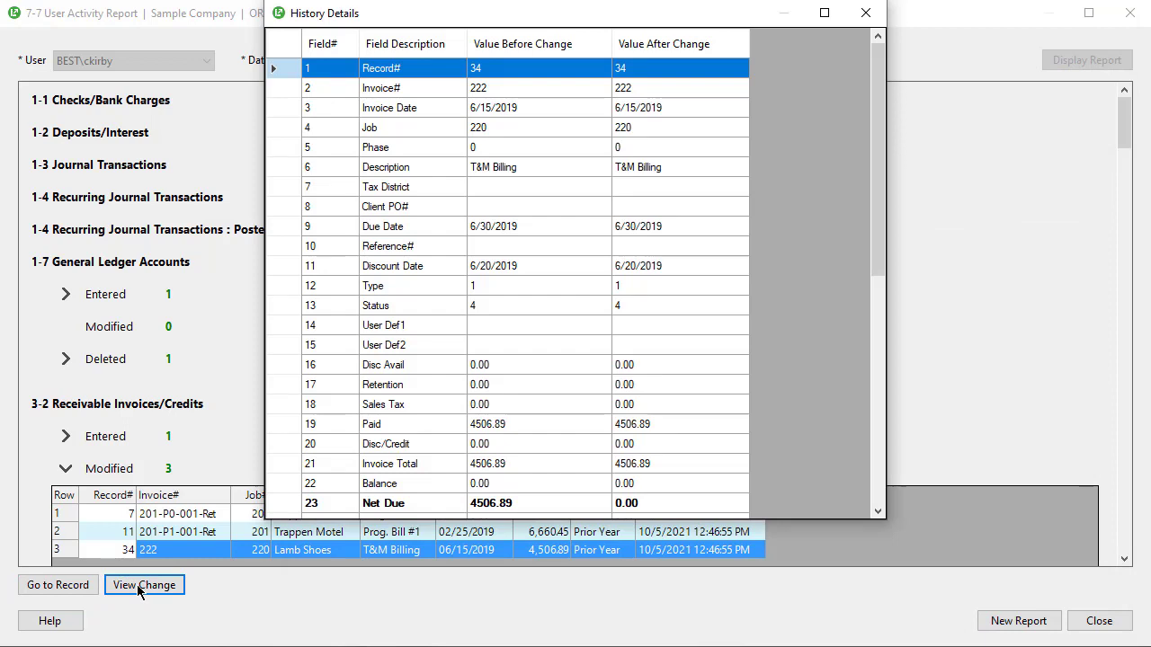
{"action": "key", "text": "Escape"}
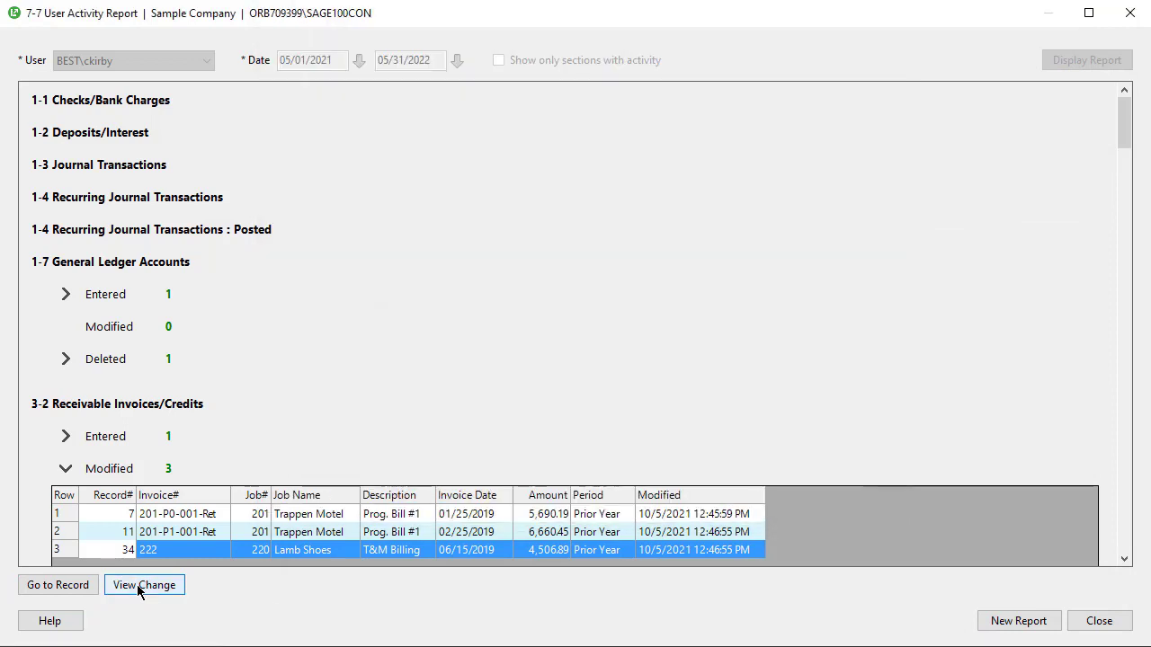
{"action": "left_click", "coordinate": [68, 471]}
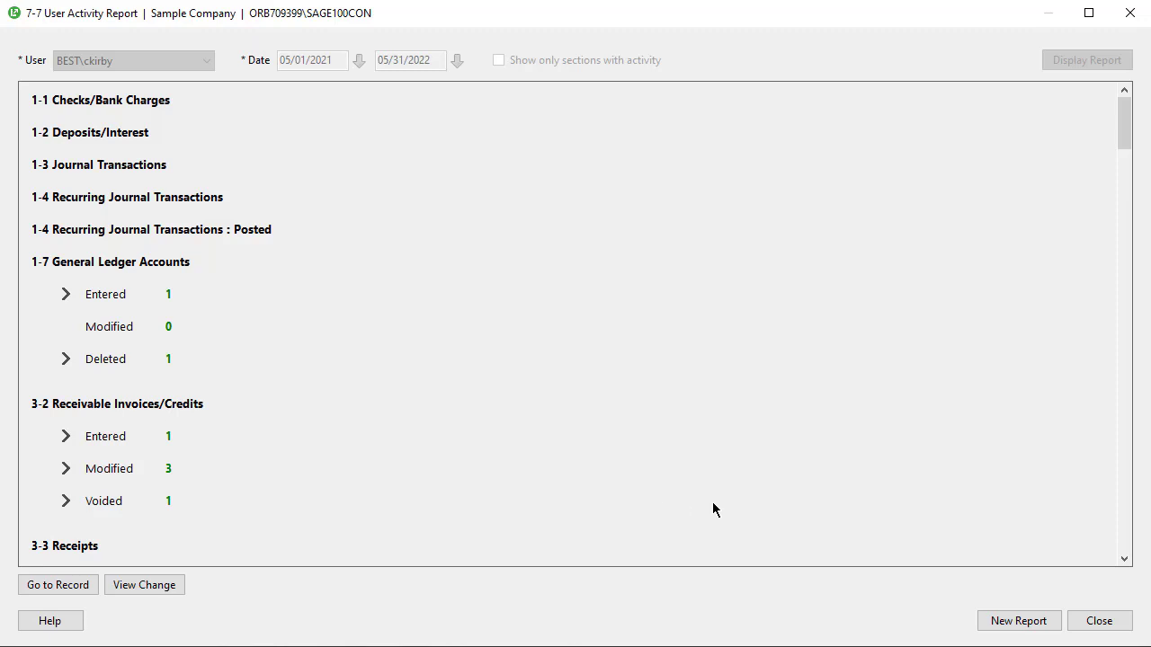
{"action": "left_click", "coordinate": [1122, 537]}
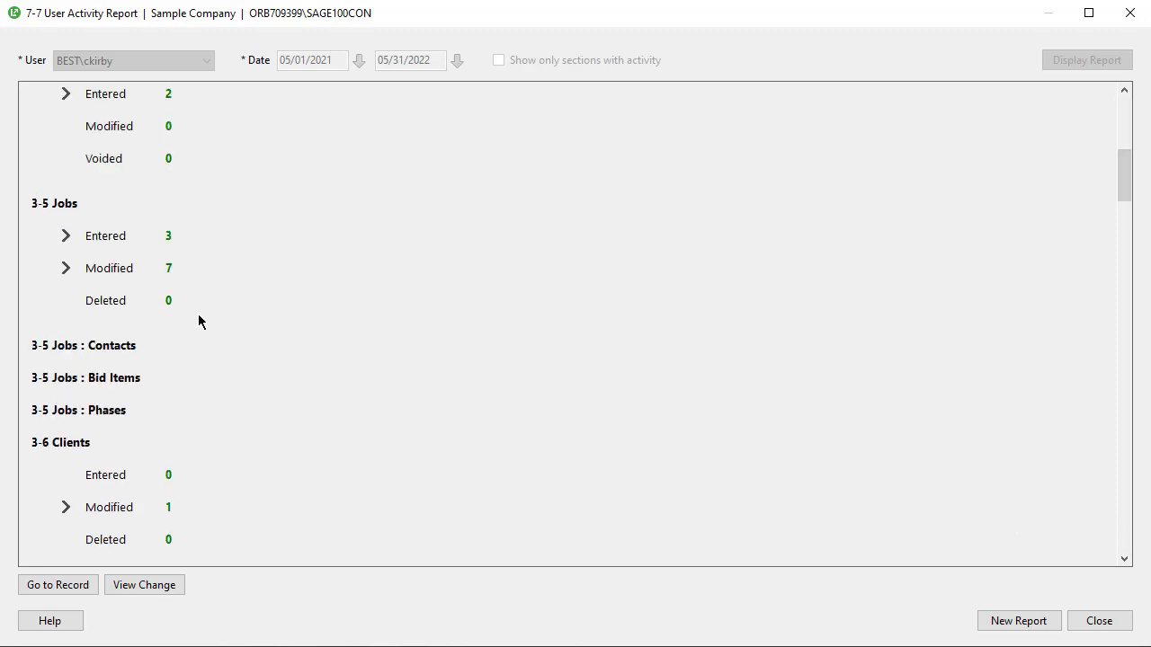
{"action": "left_click", "coordinate": [72, 278]}
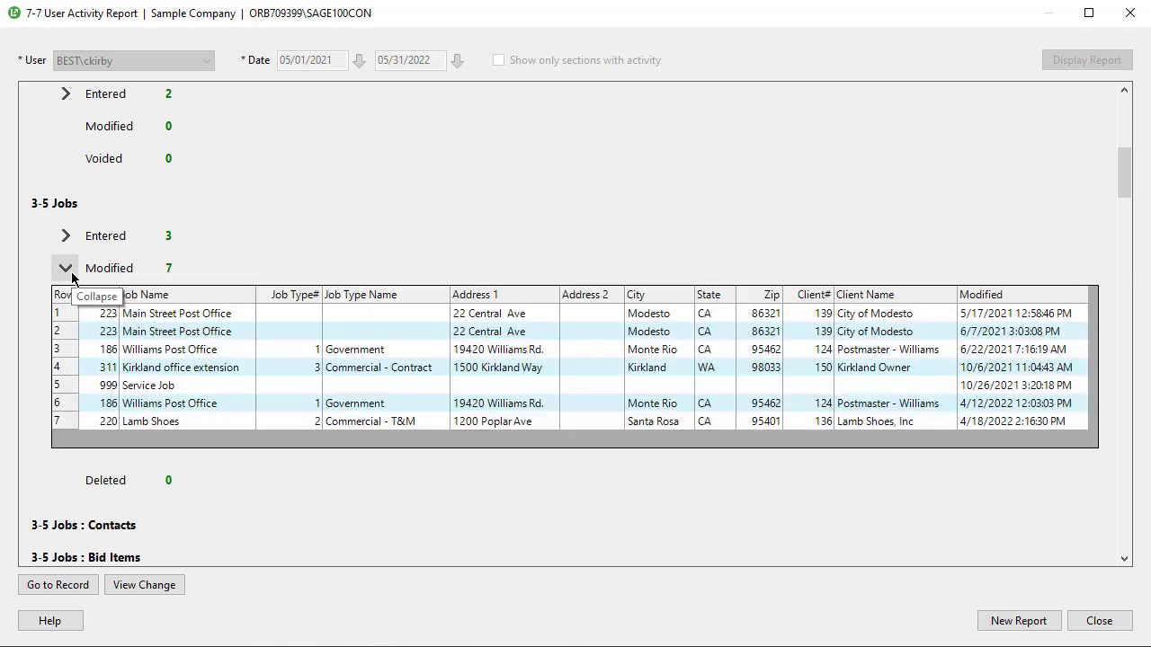
{"action": "left_click", "coordinate": [96, 405]}
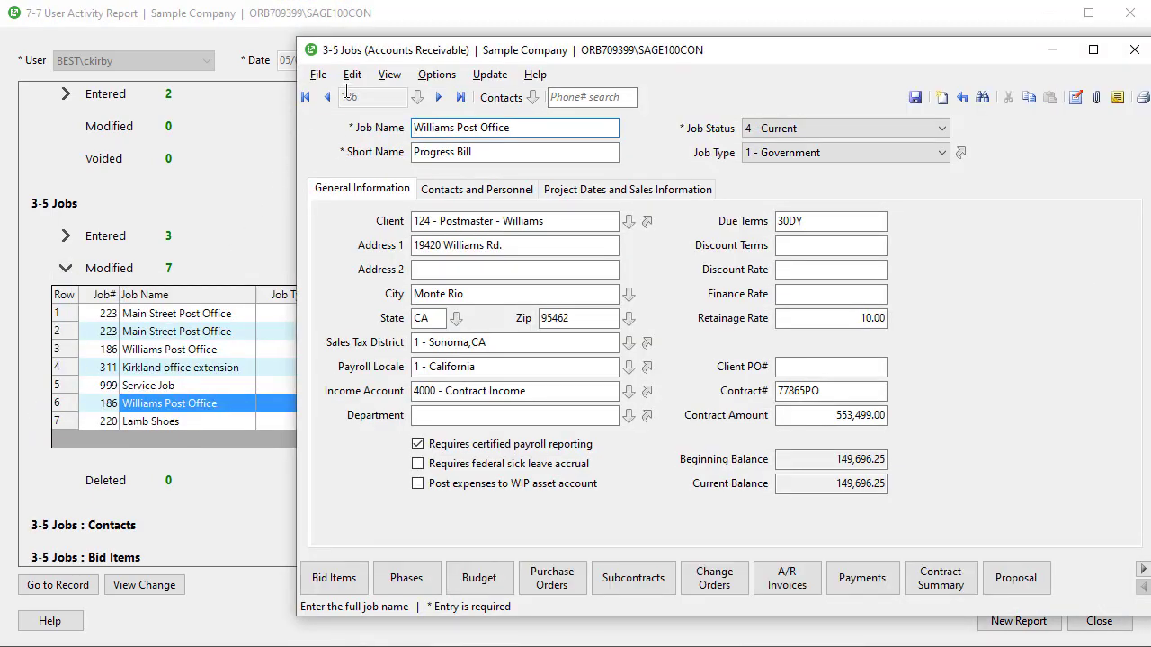
{"action": "left_click", "coordinate": [376, 77]}
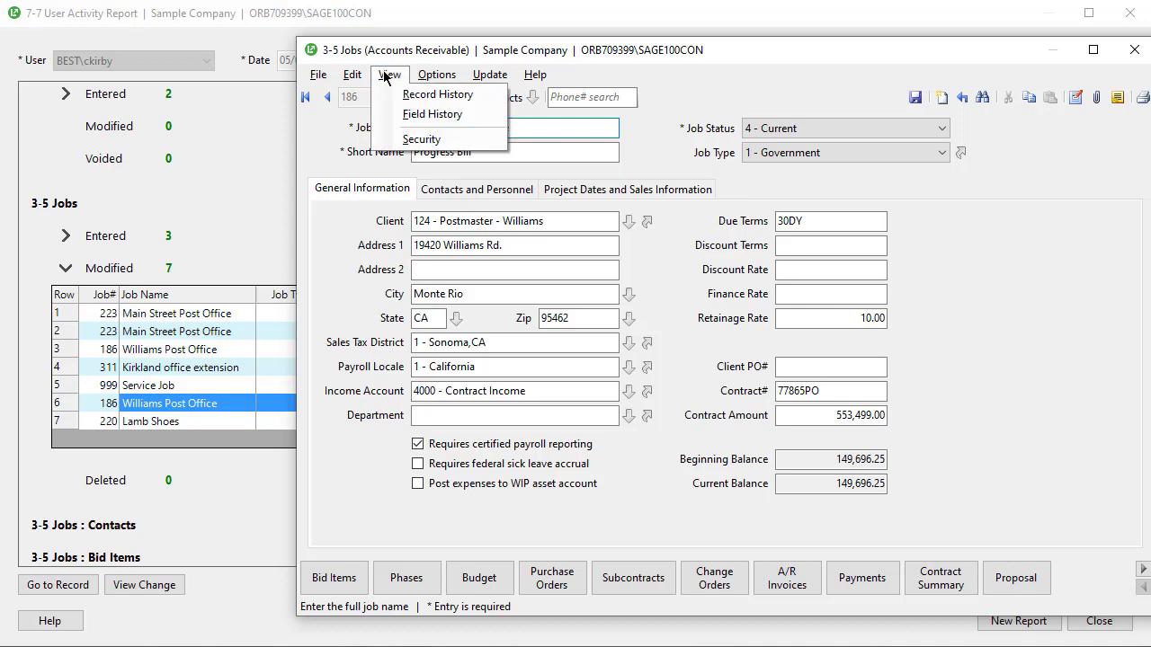
{"action": "key", "text": "Escape"}
{"action": "key", "text": "Escape"}
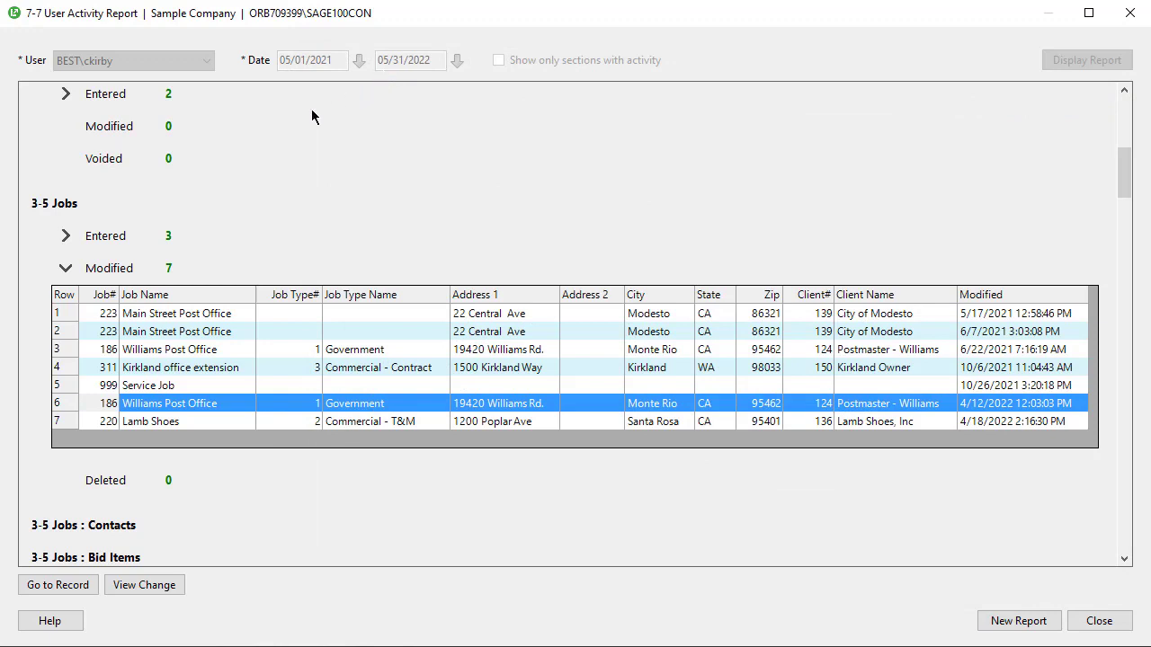
{"action": "left_click", "coordinate": [64, 268]}
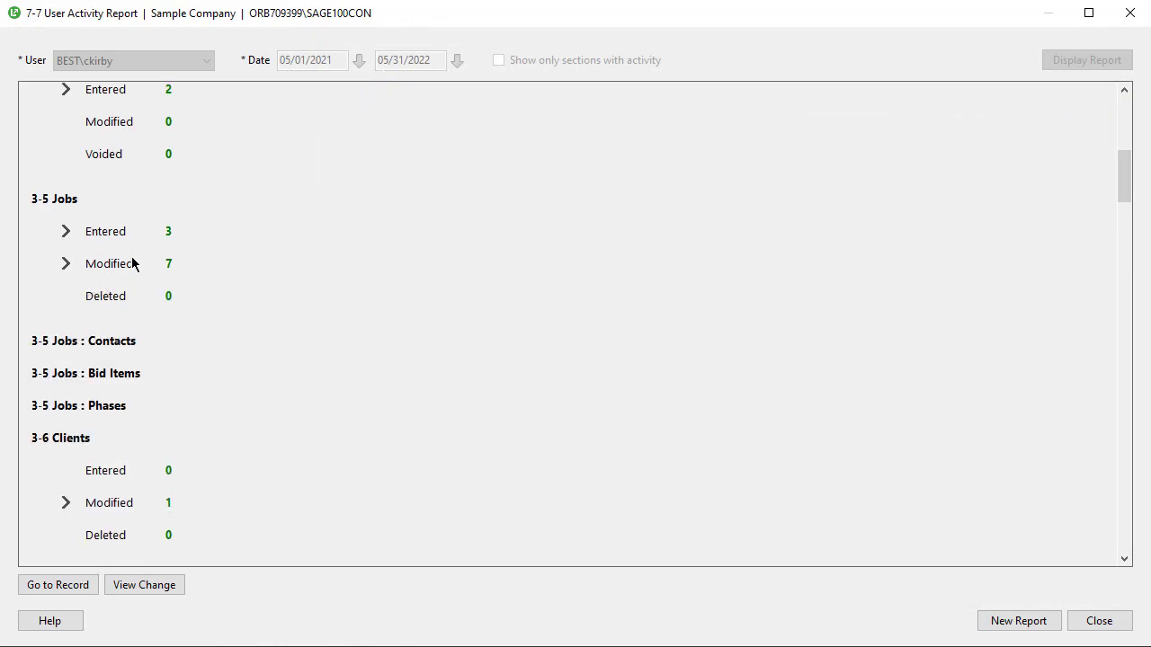
{"action": "left_click_drag", "start_coordinate": [1126, 191], "coordinate": [1148, 272]}
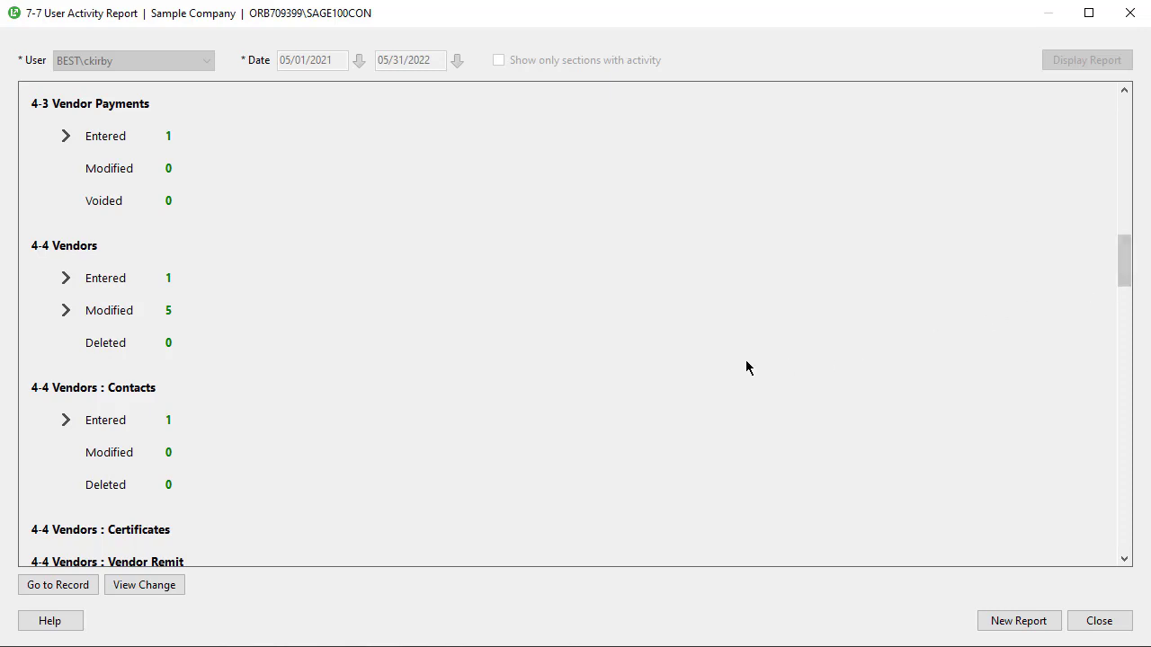
{"action": "left_click", "coordinate": [66, 421]}
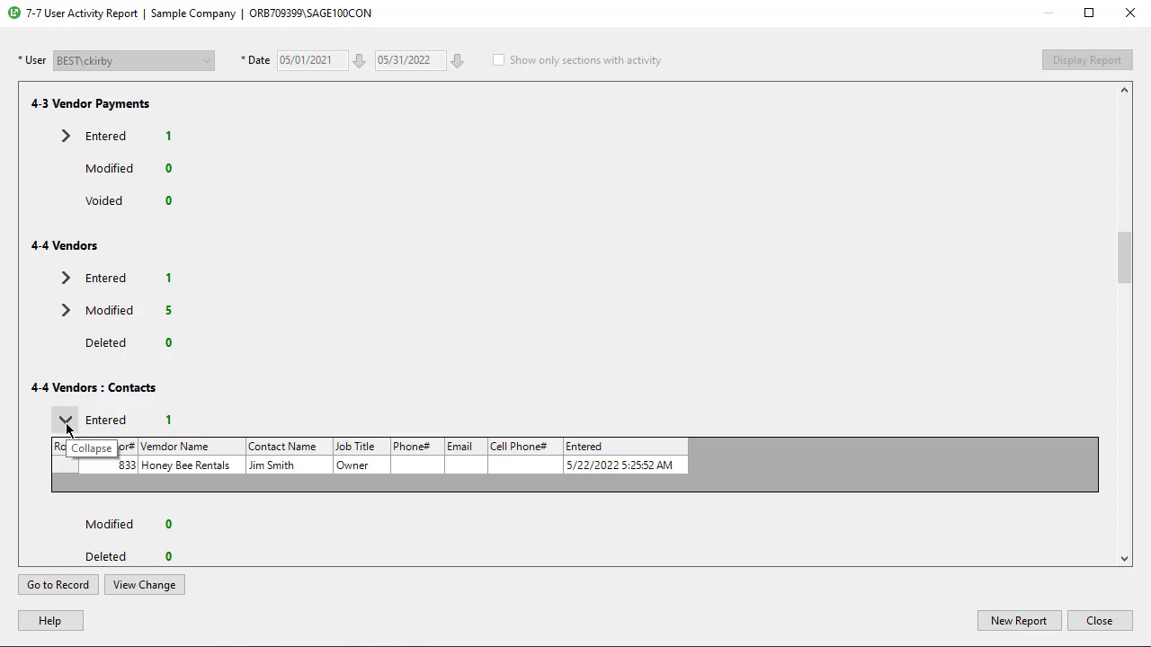
{"action": "left_click", "coordinate": [66, 421]}
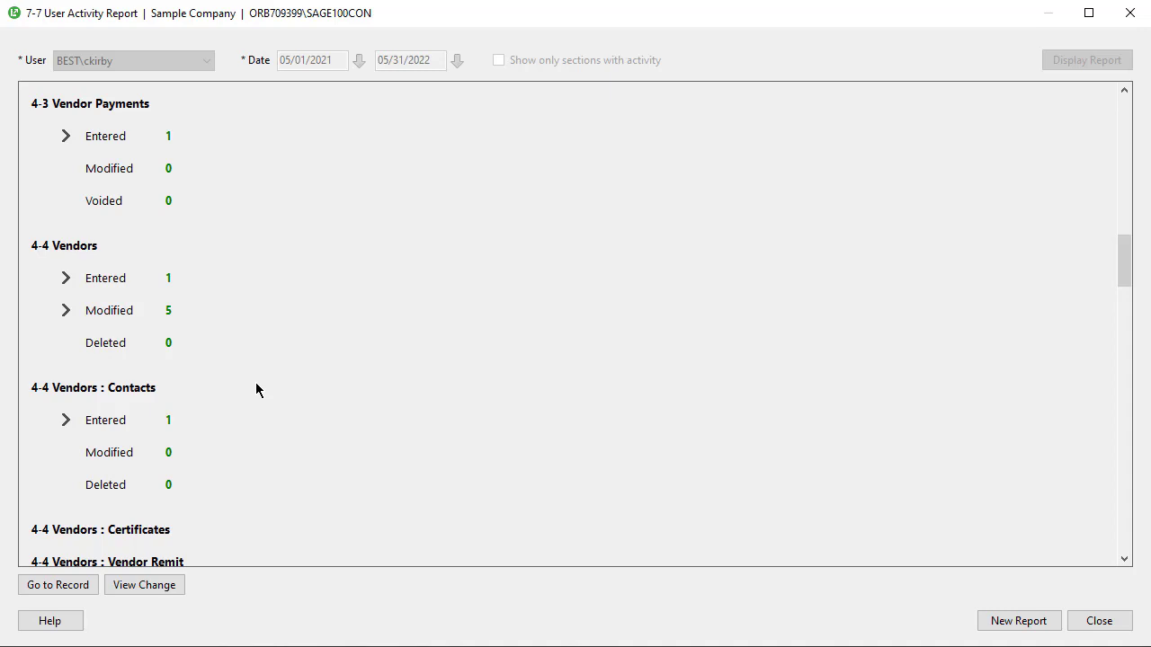
{"action": "left_click", "coordinate": [70, 311]}
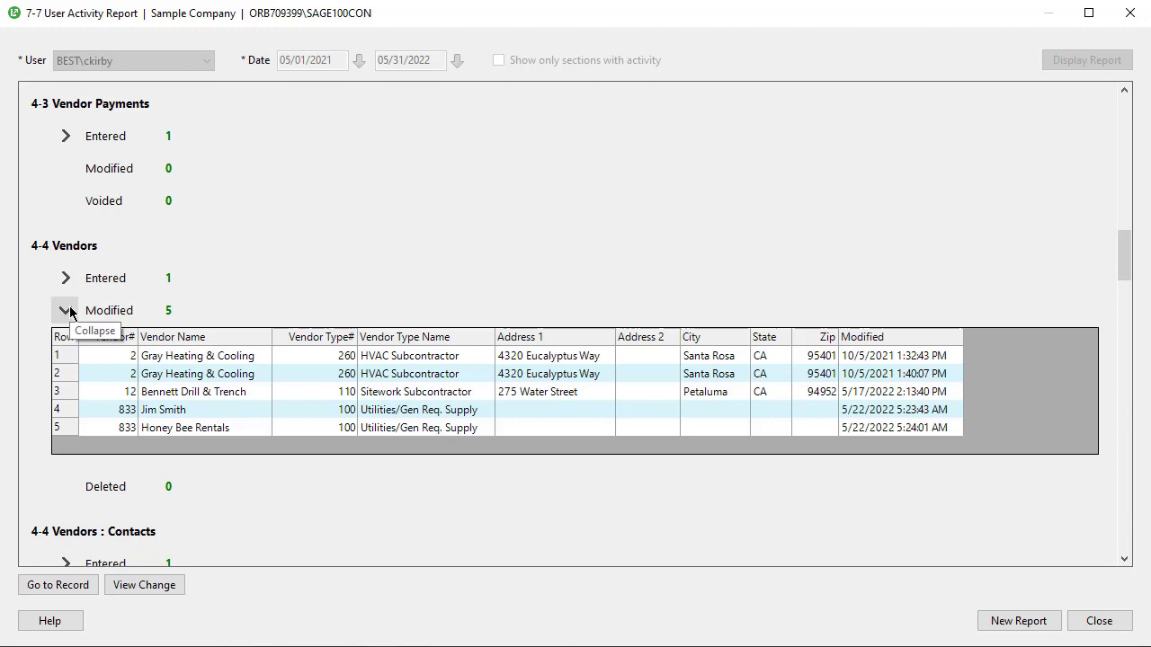
{"action": "left_click", "coordinate": [85, 412]}
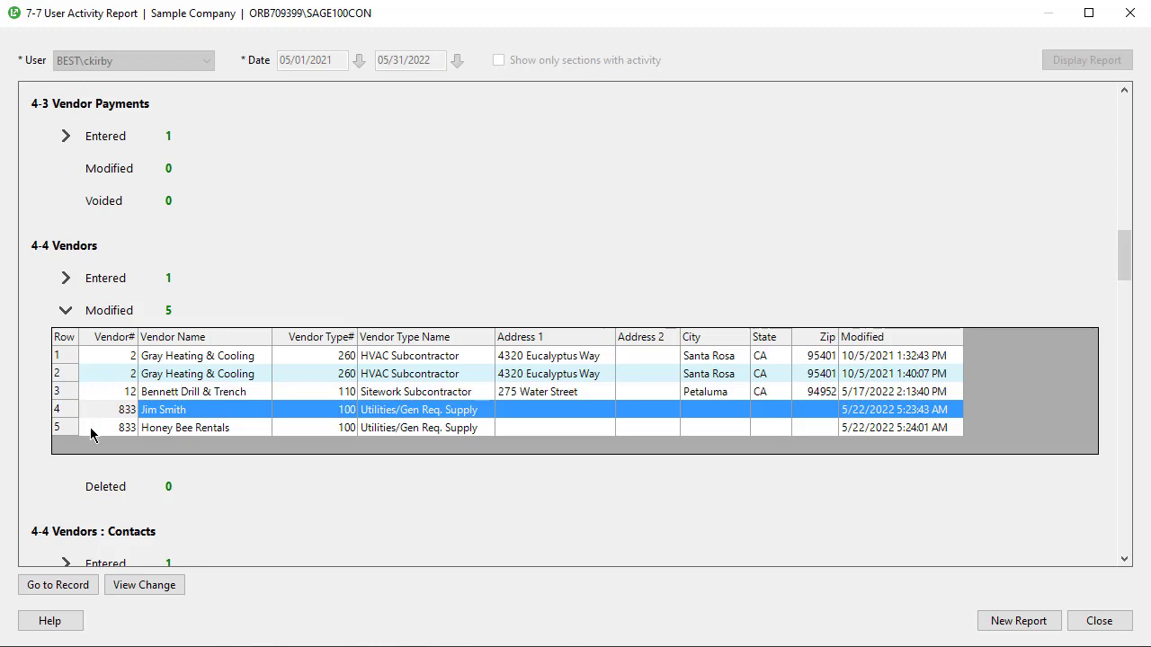
{"action": "left_click", "coordinate": [90, 429]}
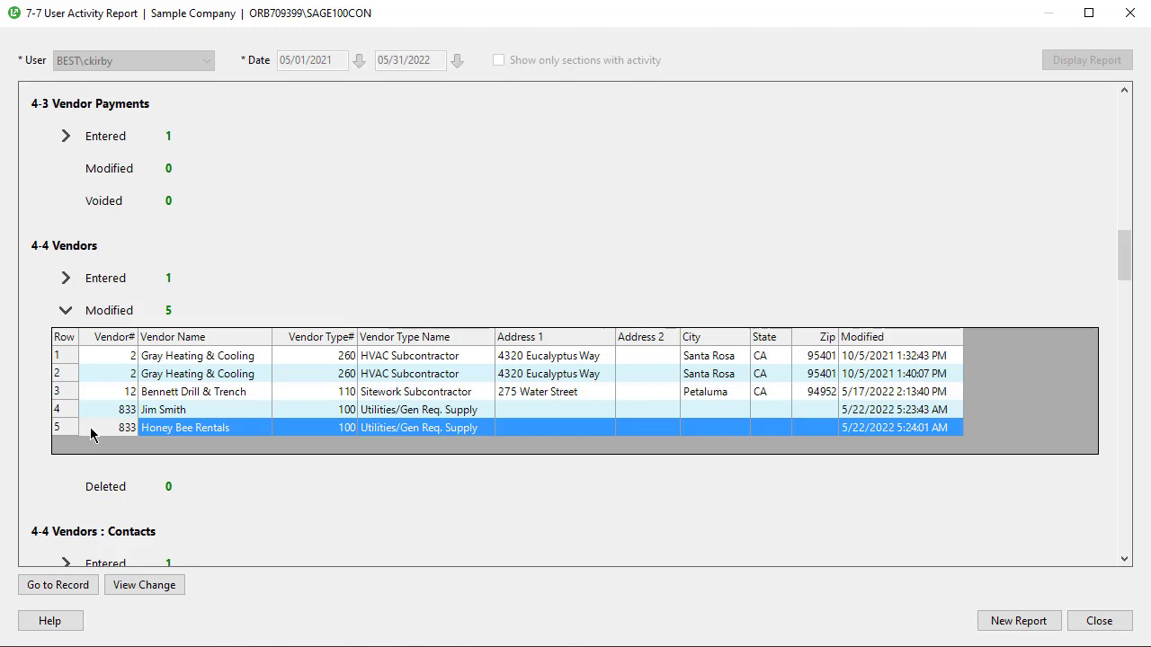
{"action": "left_click", "coordinate": [66, 313]}
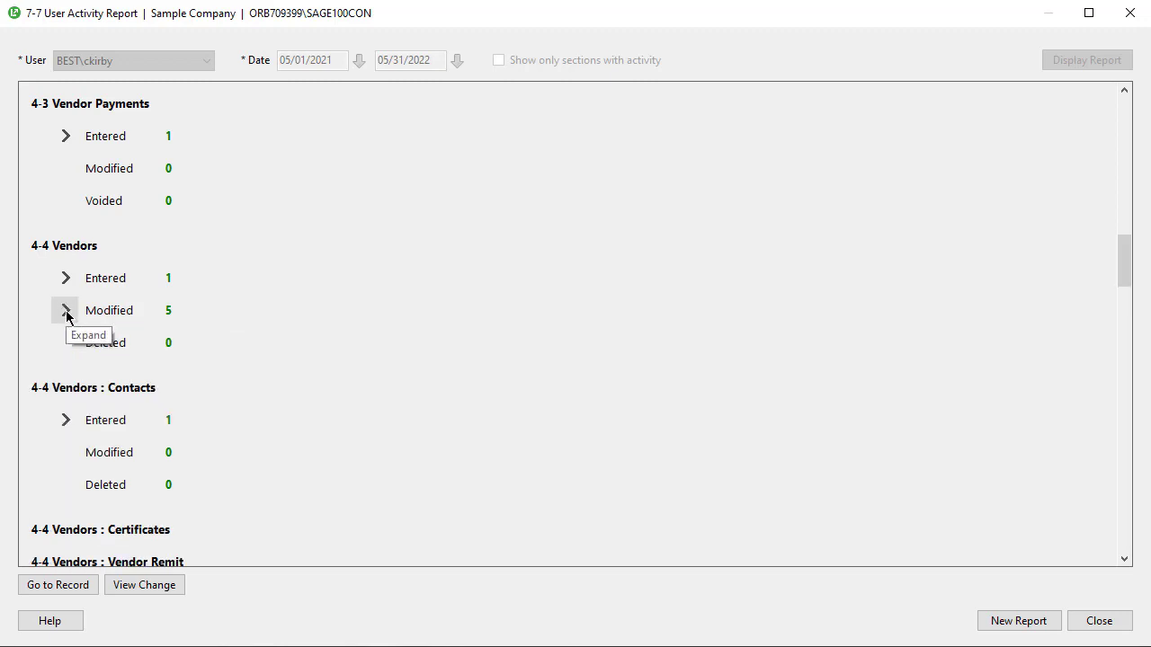
Step: Clear the User Activity Report with New Report
{"action": "left_click", "coordinate": [989, 620]}
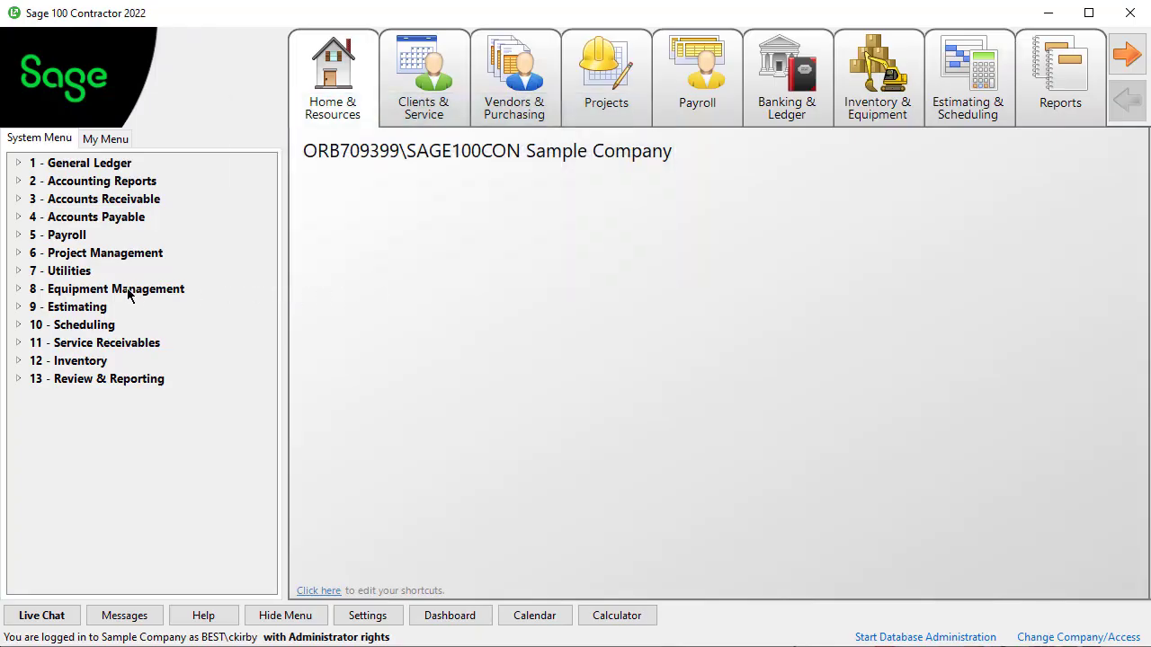
Step: View the Twilio email setup in 7-1 Company Information, then expand 3 - Accounts Receivable
{"action": "left_click", "coordinate": [19, 271]}
{"action": "left_click", "coordinate": [45, 293]}
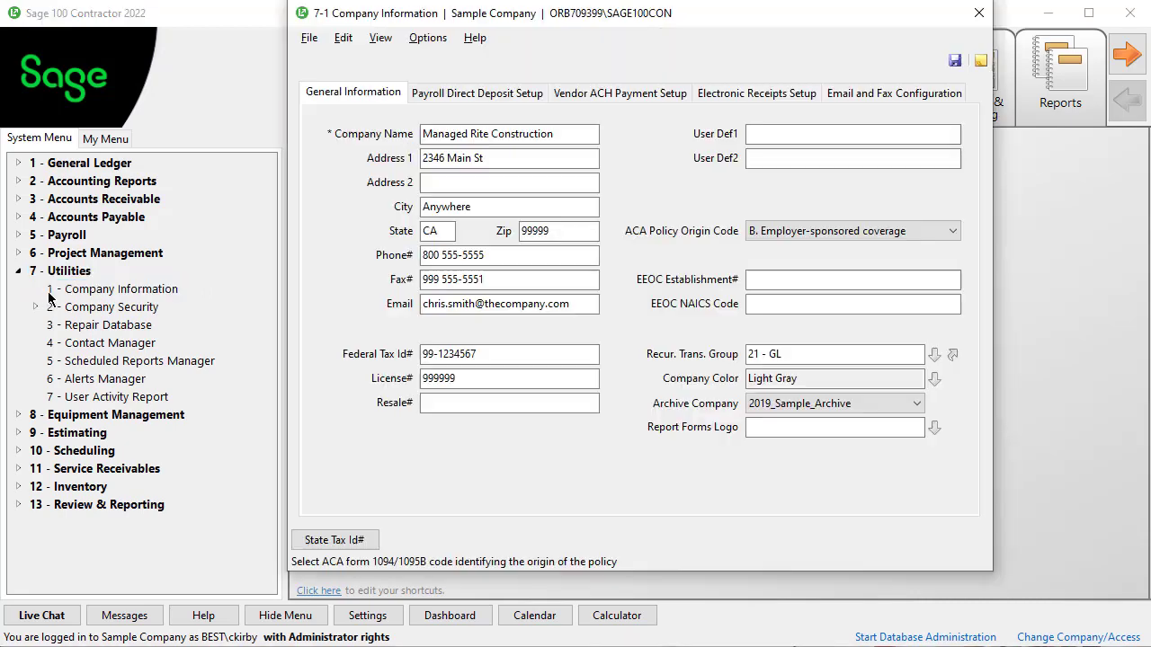
{"action": "left_click", "coordinate": [909, 93]}
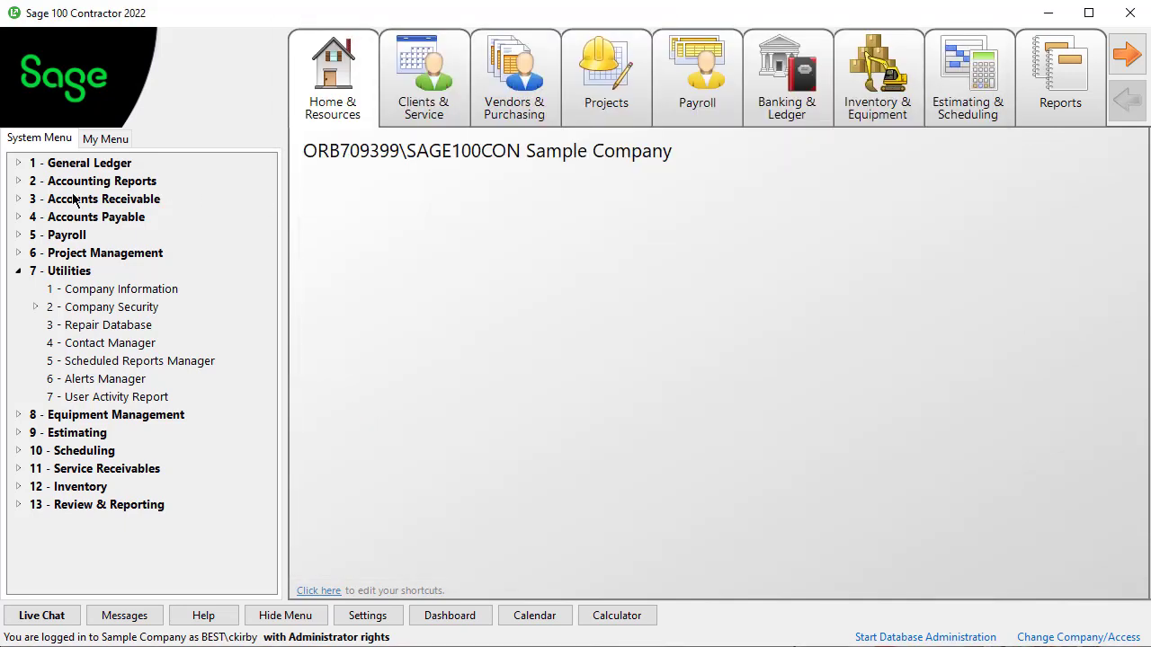
{"action": "left_click", "coordinate": [18, 198]}
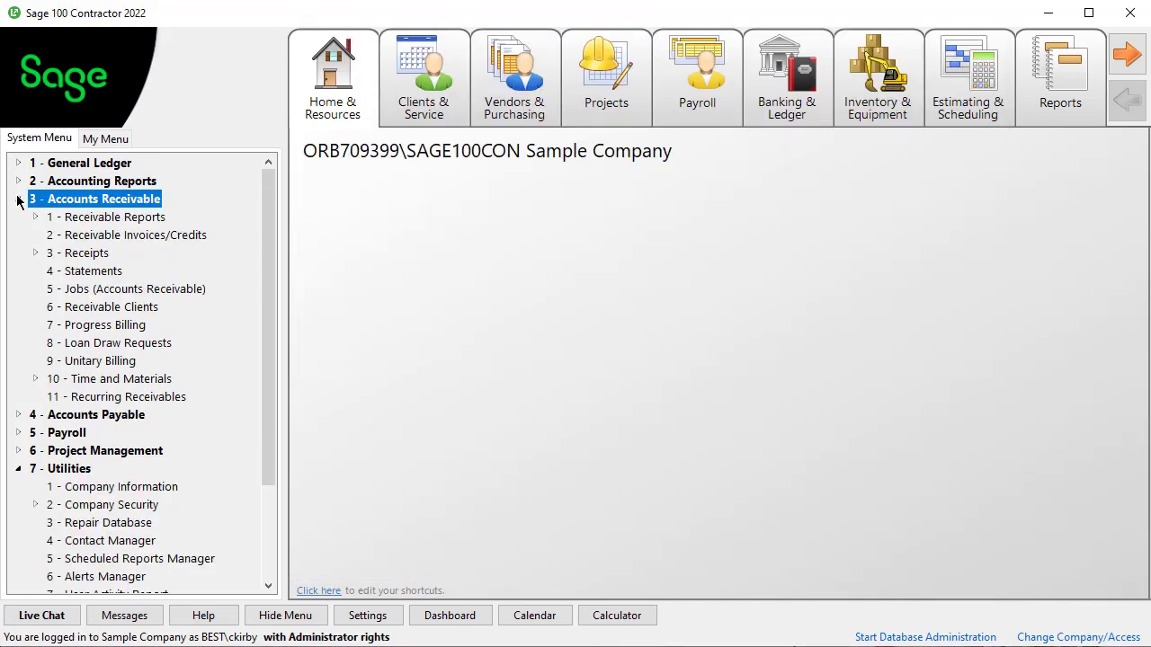
Step: Make the 21 - Job List report email through the company's Twilio account
{"action": "left_click", "coordinate": [36, 218]}
{"action": "double_click", "coordinate": [74, 237]}
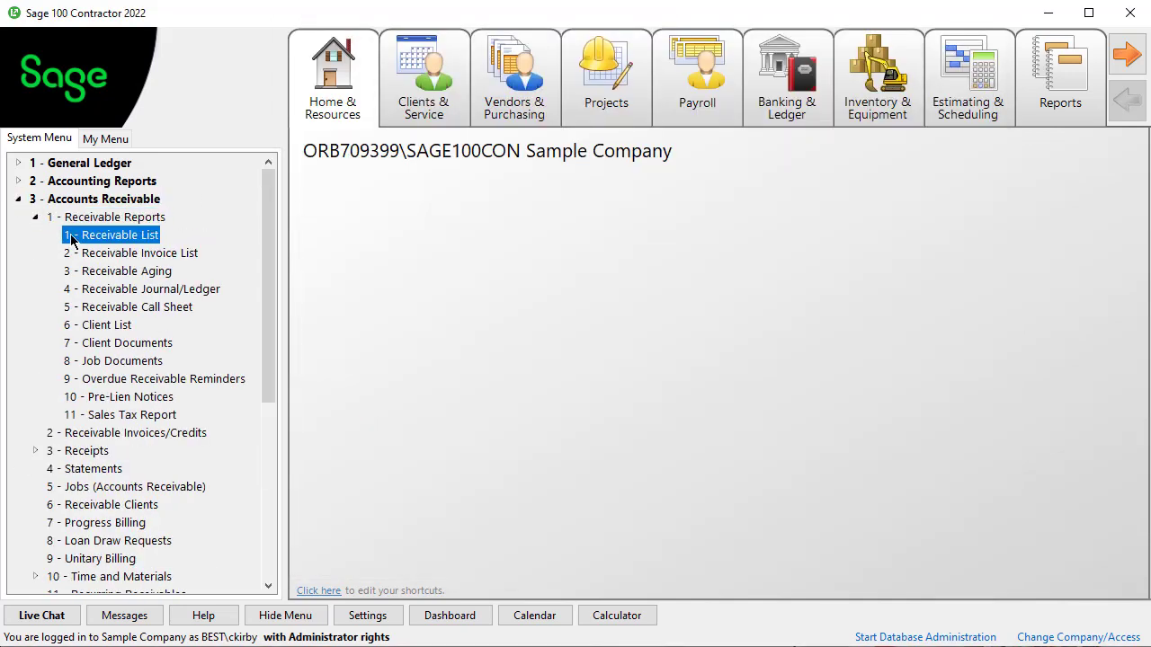
{"action": "left_click", "coordinate": [332, 211]}
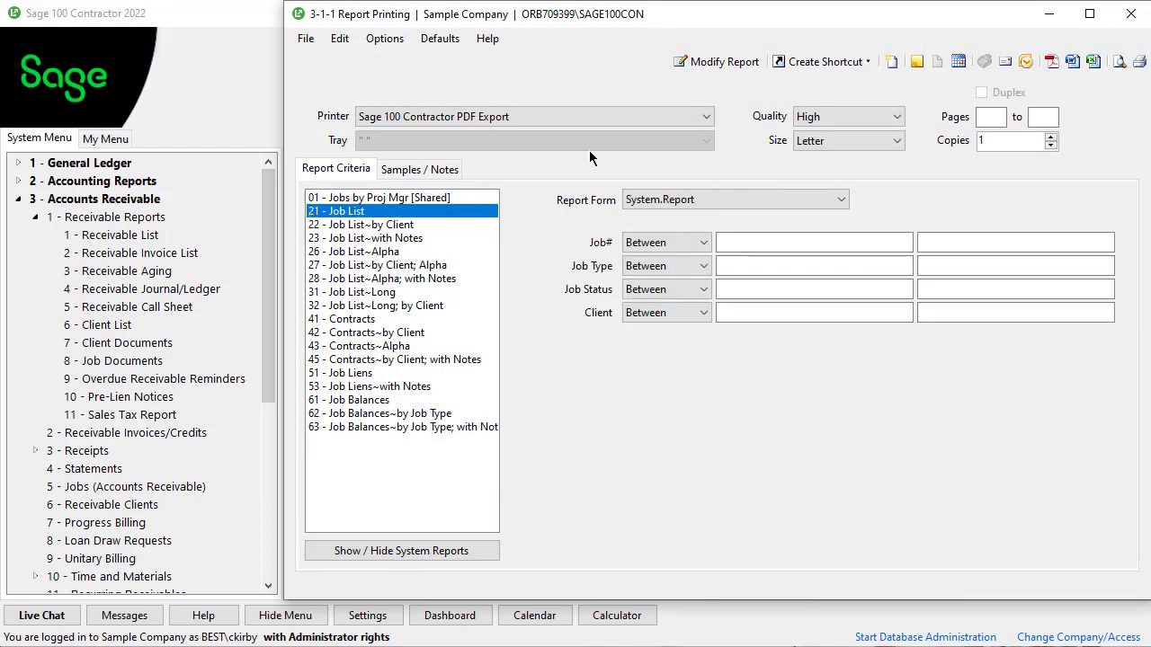
{"action": "left_click", "coordinate": [1007, 68]}
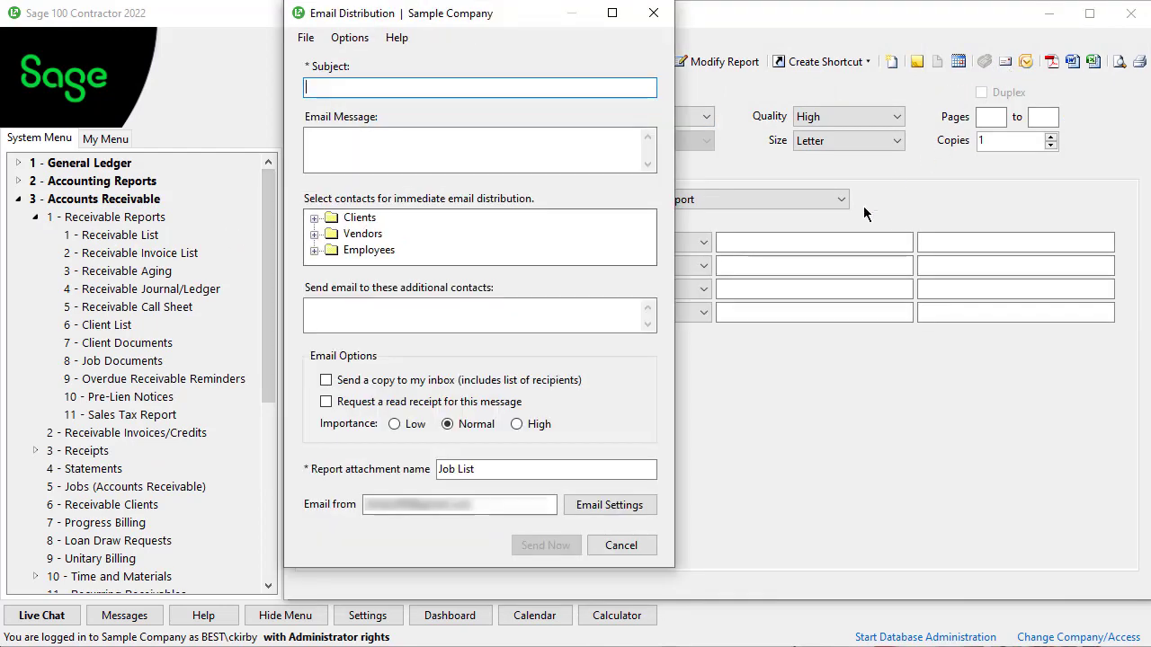
{"action": "left_click", "coordinate": [609, 505]}
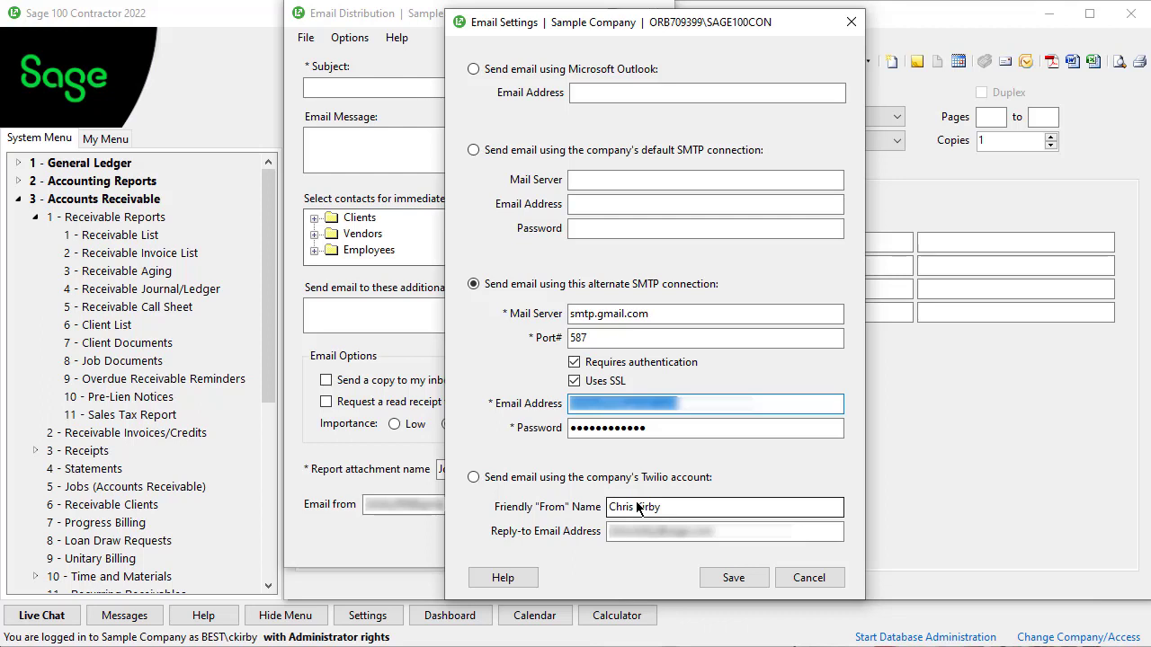
{"action": "left_click", "coordinate": [474, 478]}
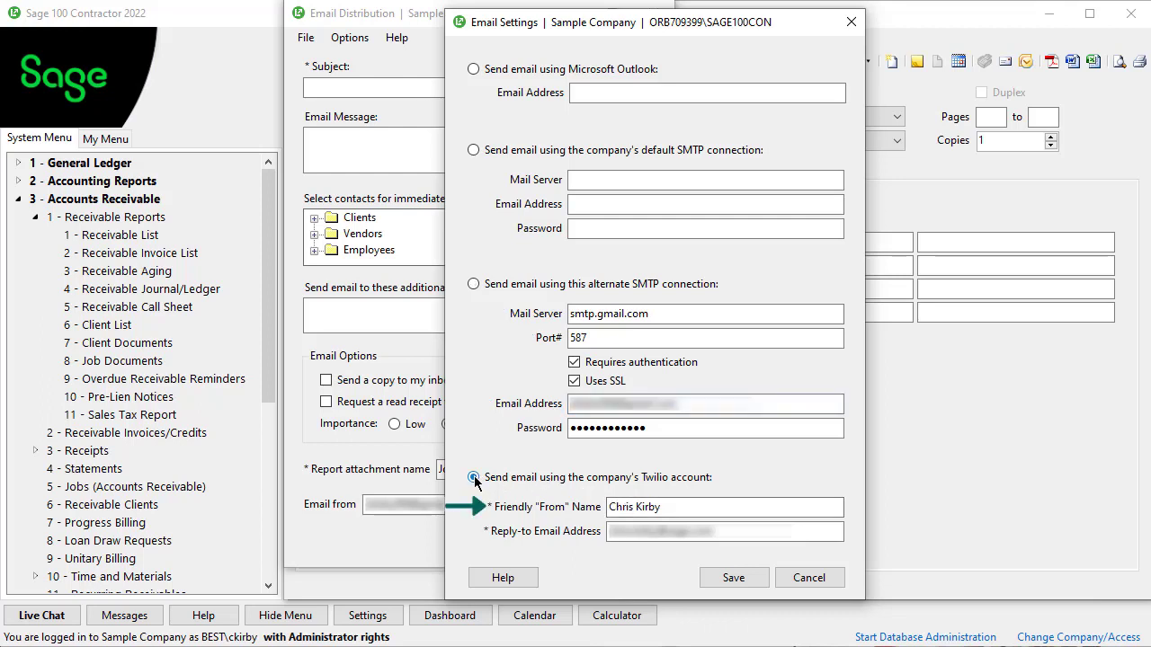